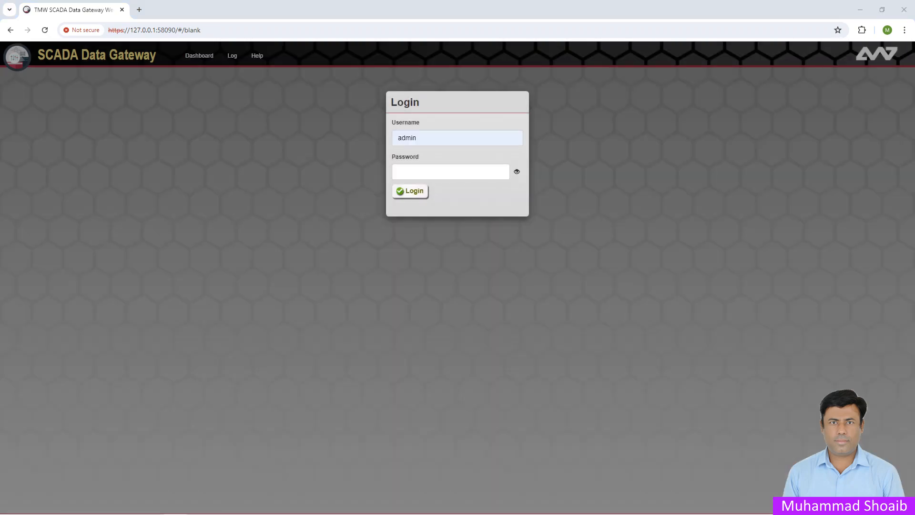
Log in to the SCADA Data Gateway as admin by entering the account password.
{"action": "left_click", "coordinate": [450, 172]}
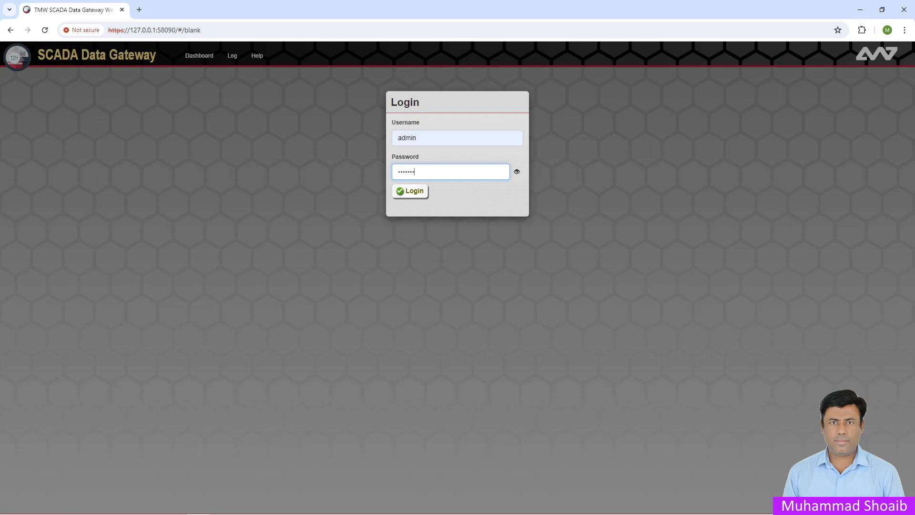
{"action": "key", "text": "Return"}
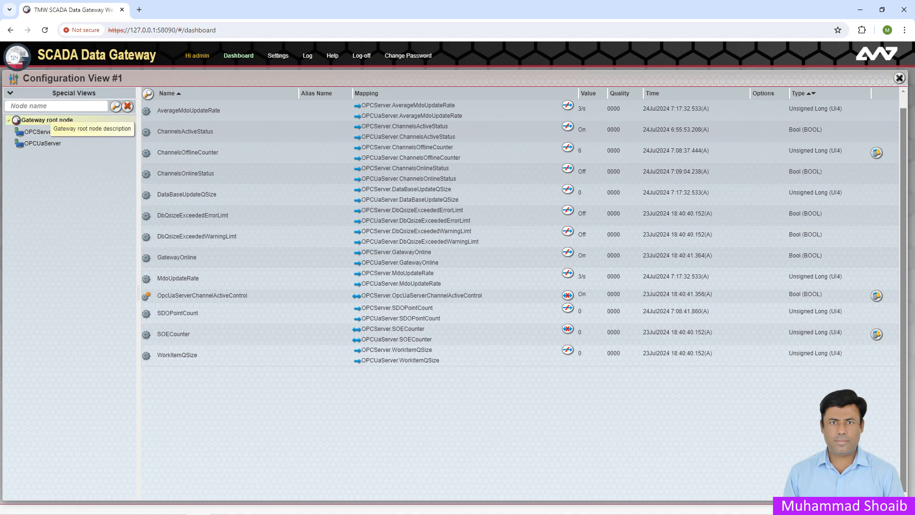
Add a TCP Channel Master to the gateway root node with protocol type MMB and channel alias name ModbusM1.
{"action": "right_click", "coordinate": [48, 120]}
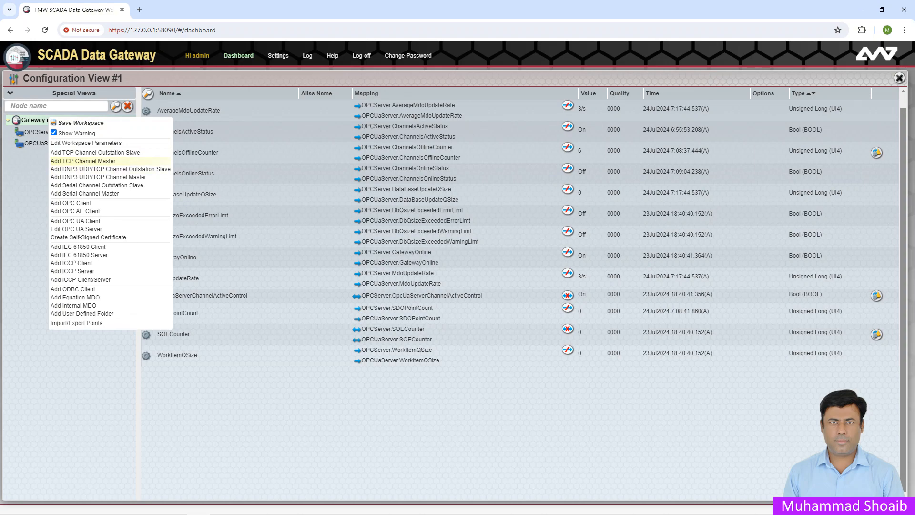
{"action": "left_click", "coordinate": [82, 160]}
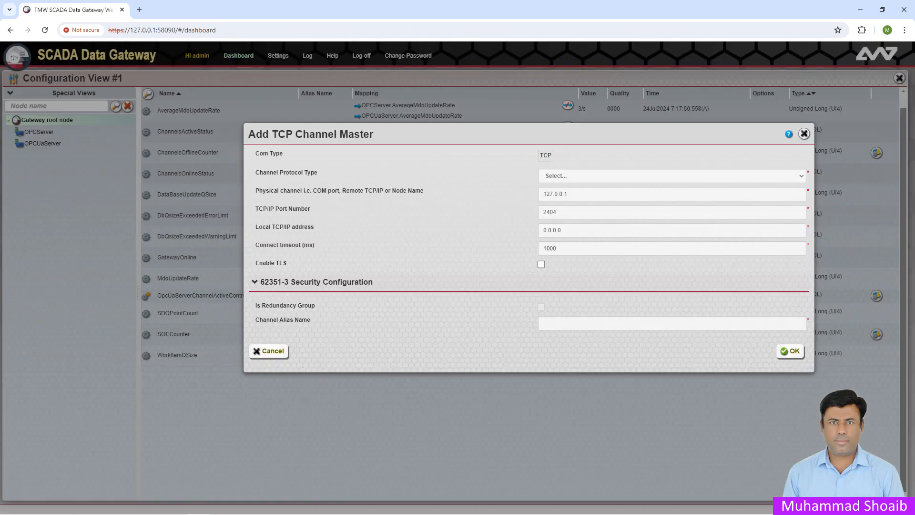
{"action": "left_click", "coordinate": [672, 176]}
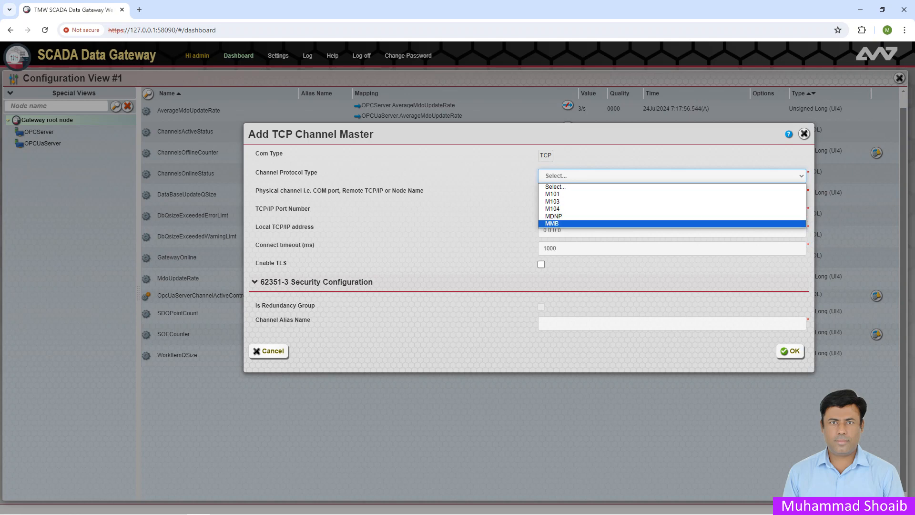
{"action": "key", "text": "Return"}
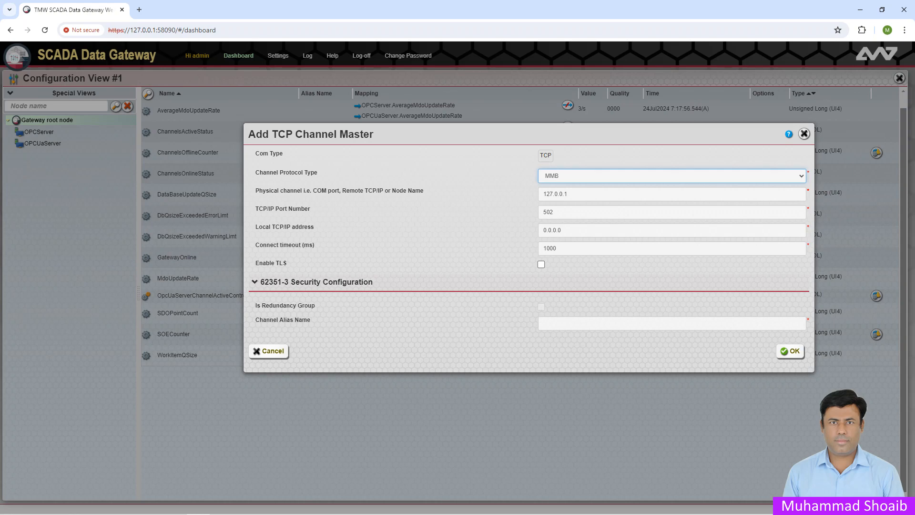
{"action": "left_click", "coordinate": [672, 323]}
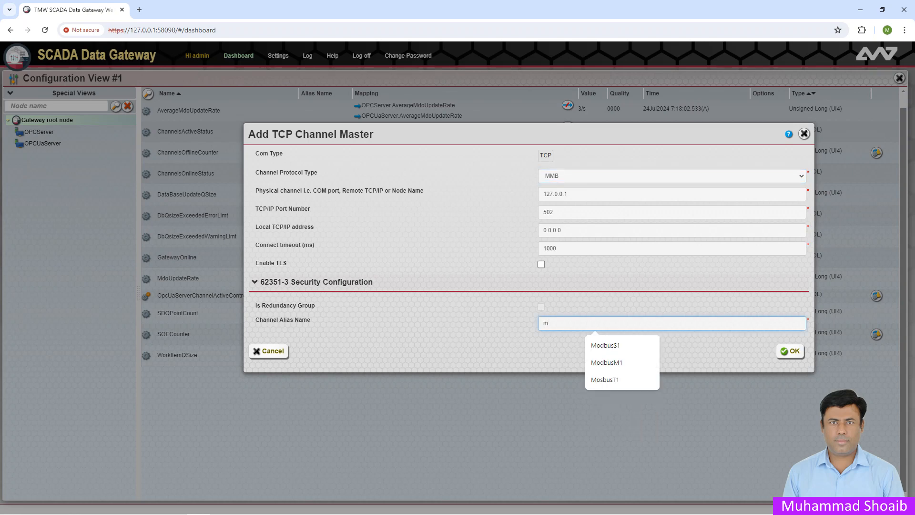
{"action": "left_click", "coordinate": [619, 362]}
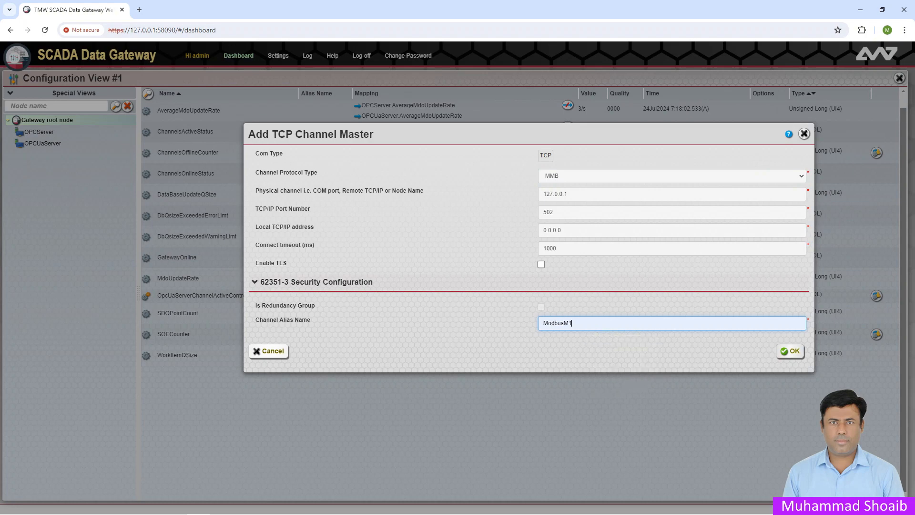
{"action": "left_click", "coordinate": [790, 351]}
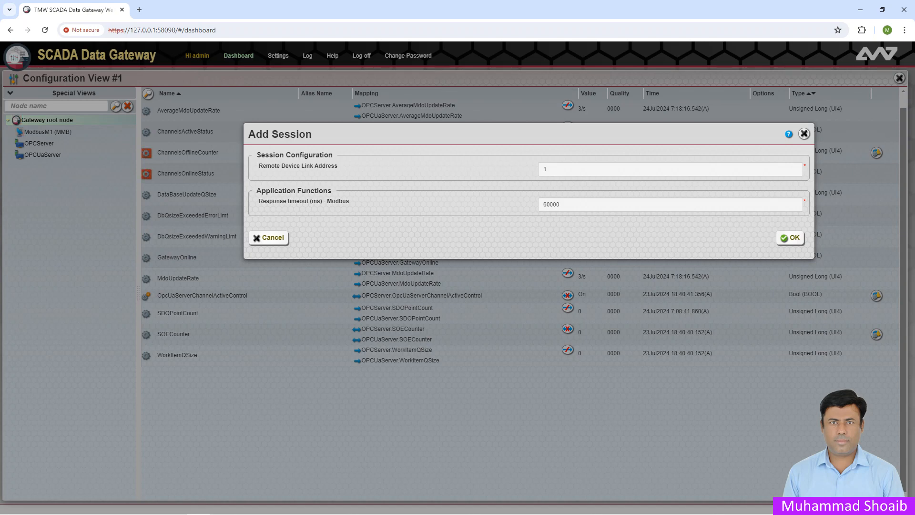
Add a session with remote device link address 1 to ModbusM1 and give it the T4 (Holding Register) data type.
{"action": "left_click", "coordinate": [790, 237]}
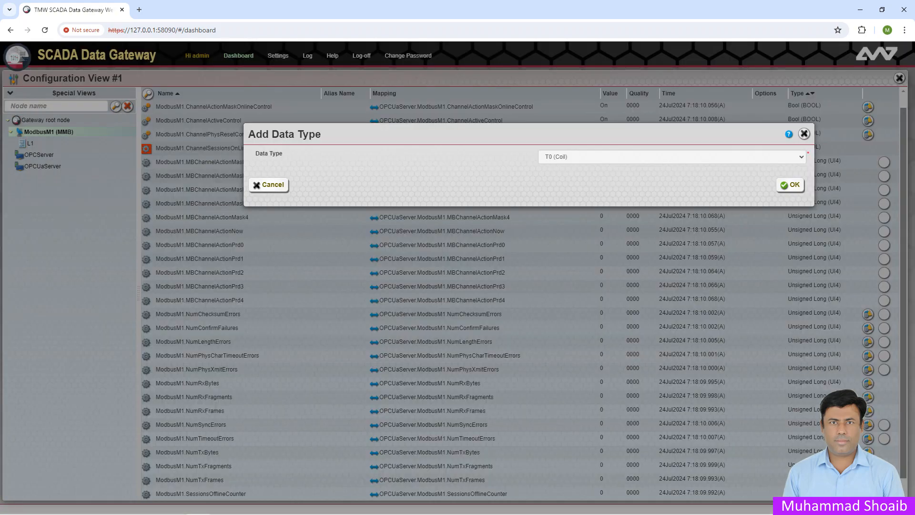
{"action": "left_click", "coordinate": [671, 156]}
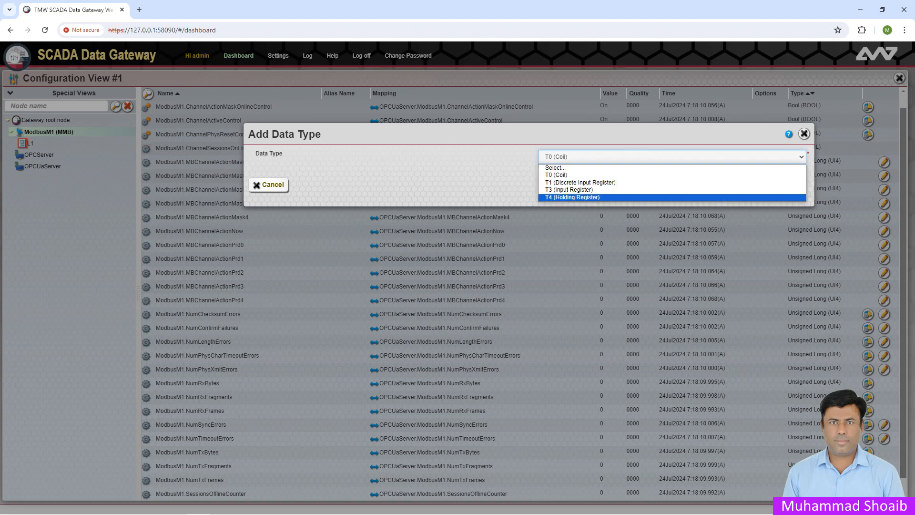
{"action": "left_click", "coordinate": [572, 198]}
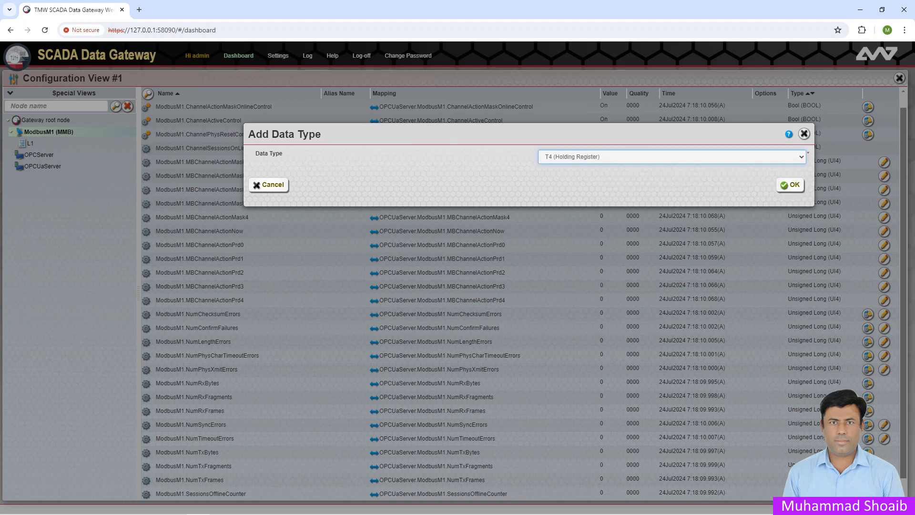
{"action": "left_click", "coordinate": [790, 184]}
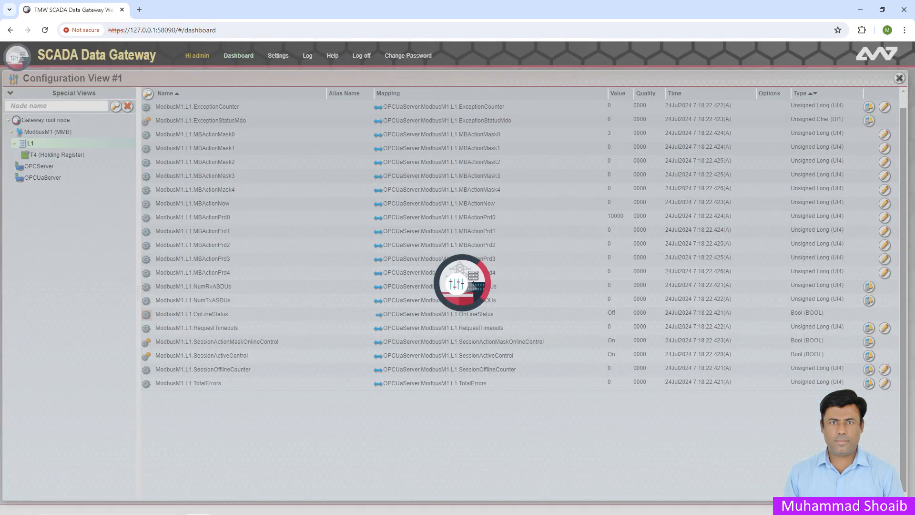
Add the L1 session device to the log's filters and view the points of its T4 (Holding Register) data type.
{"action": "right_click", "coordinate": [24, 142]}
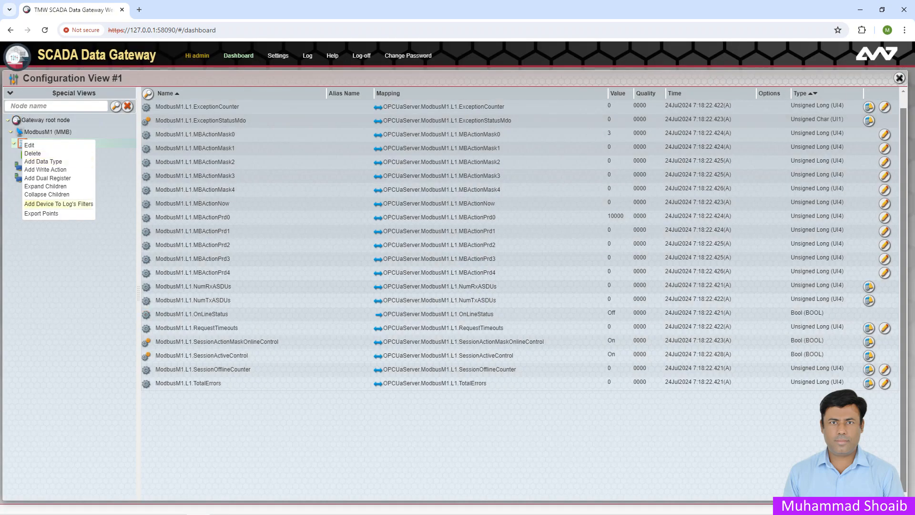
{"action": "left_click", "coordinate": [58, 203]}
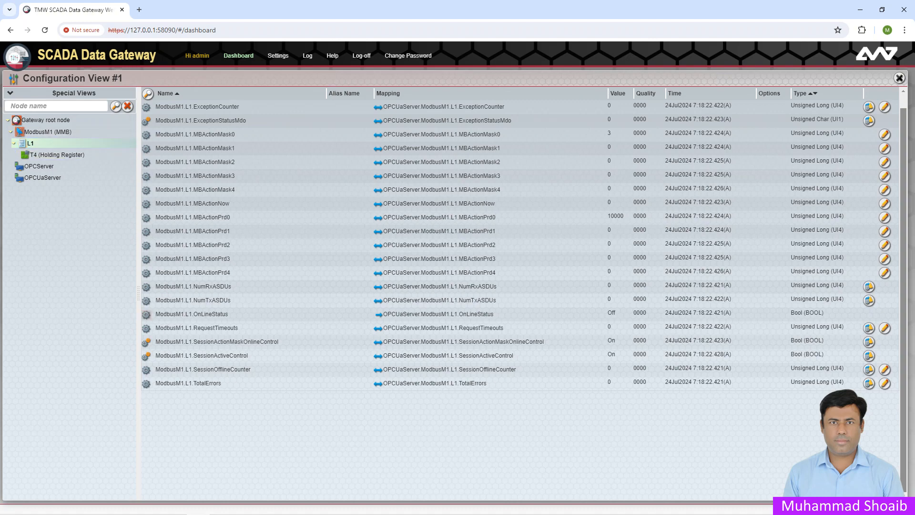
{"action": "left_click", "coordinate": [57, 155]}
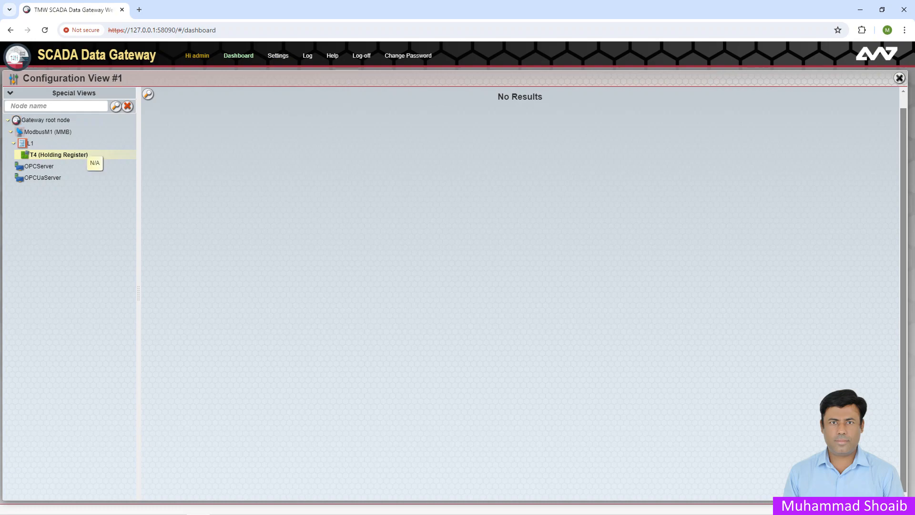
Configure L1's MBActionMask0 with coils and holding registers on Read All and a 10000 ms session action period.
{"action": "left_click", "coordinate": [31, 143]}
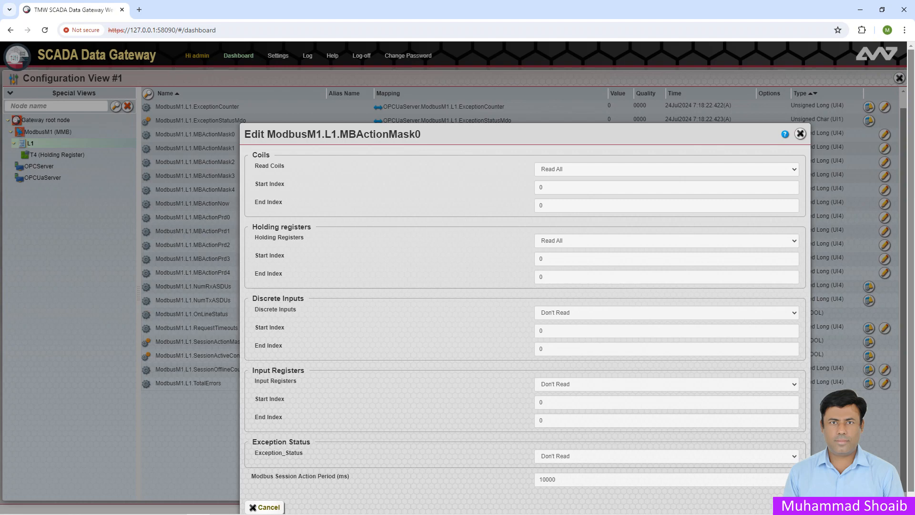
{"action": "left_click", "coordinate": [666, 169]}
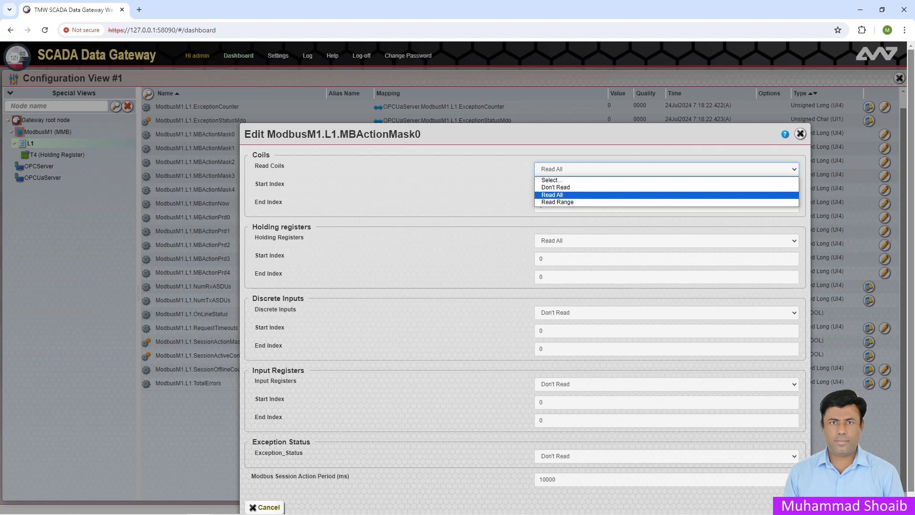
{"action": "left_click", "coordinate": [553, 195]}
{"action": "left_click", "coordinate": [666, 241]}
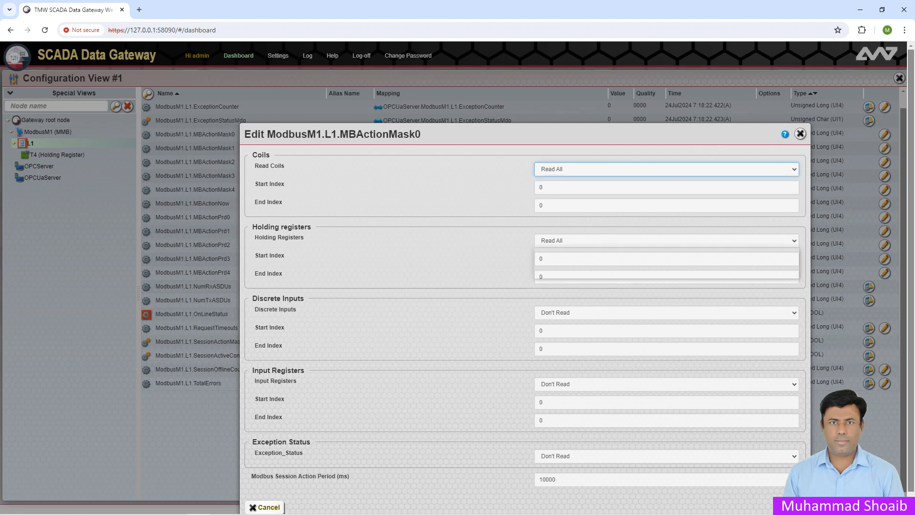
{"action": "left_click", "coordinate": [553, 266]}
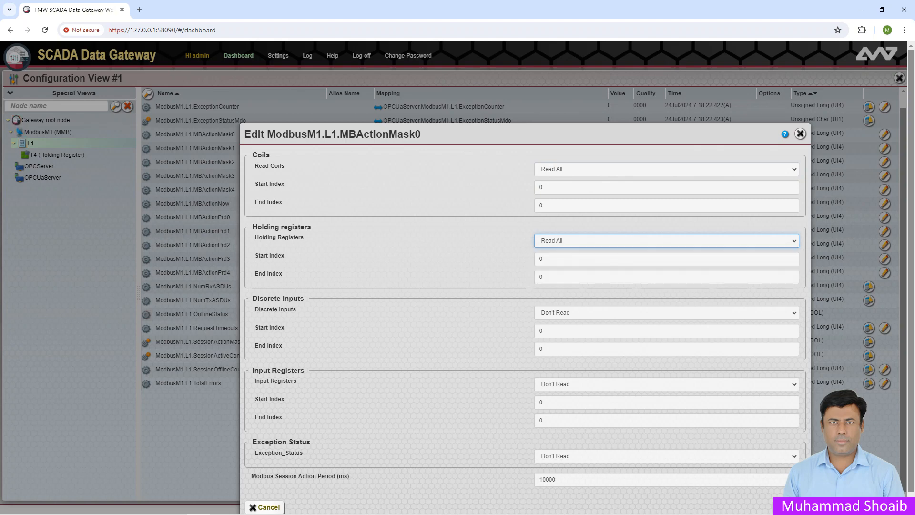
{"action": "scroll", "coordinate": [553, 295], "scroll_direction": "down", "scroll_amount": 1}
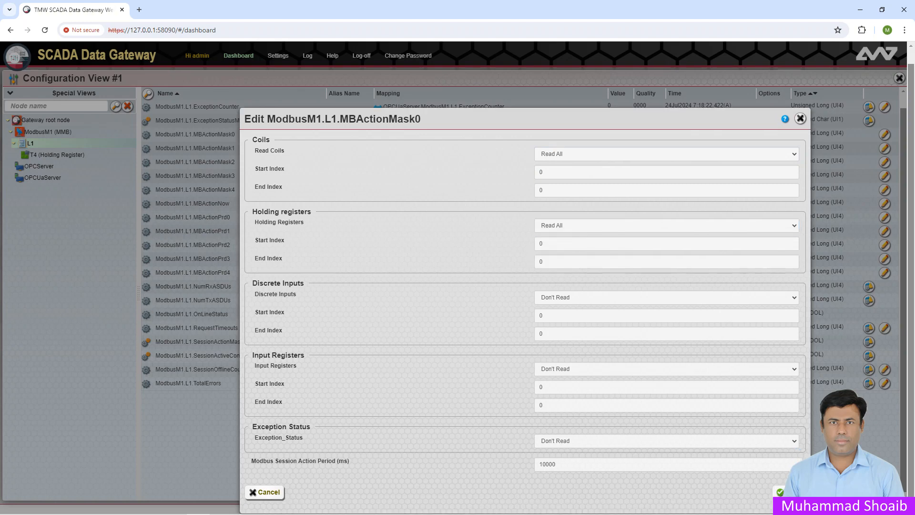
{"action": "left_click", "coordinate": [557, 464]}
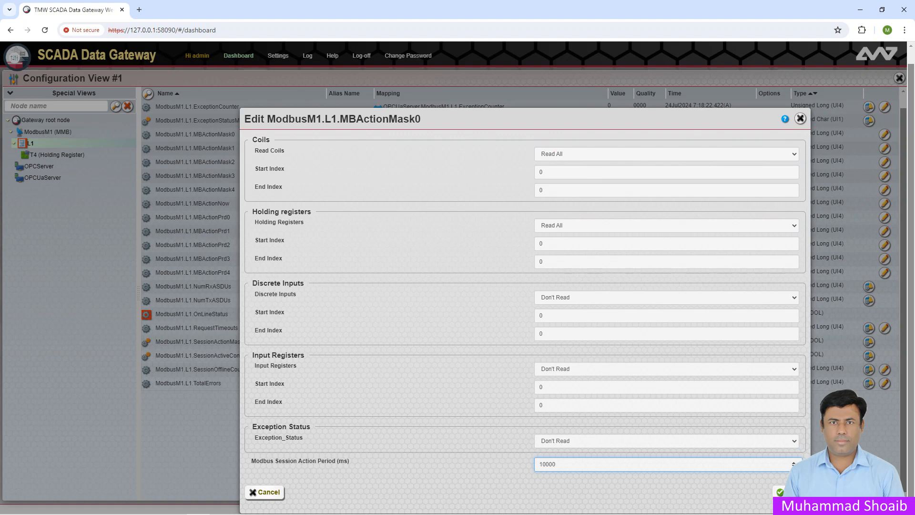
{"action": "key", "text": "ctrl+a"}
{"action": "left_click", "coordinate": [556, 464]}
{"action": "left_click", "coordinate": [788, 492]}
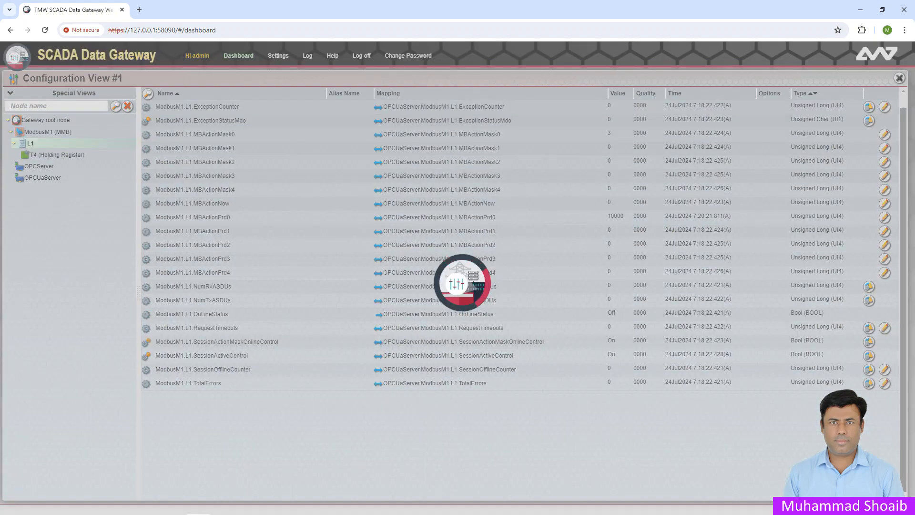
Add an MDO to T4 (Holding Register) with information object address 1 and alias name R40002.
{"action": "right_click", "coordinate": [55, 154]}
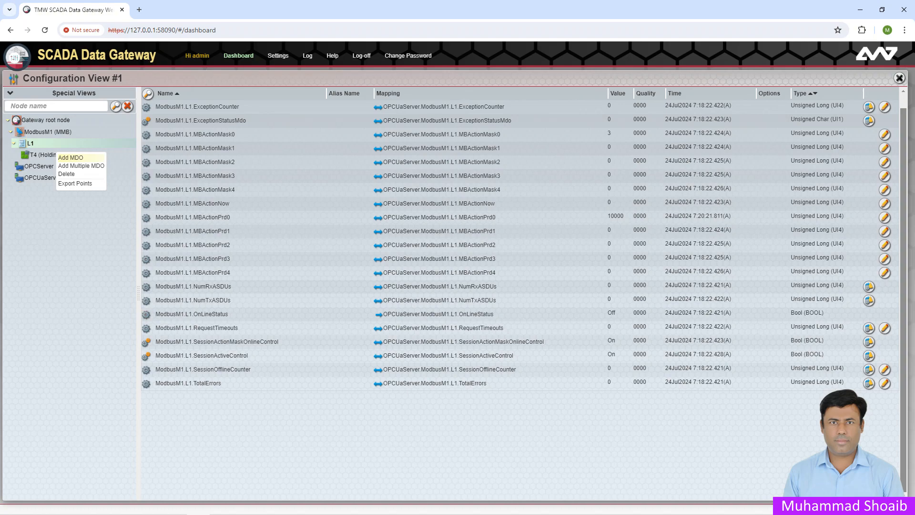
{"action": "left_click", "coordinate": [71, 157]}
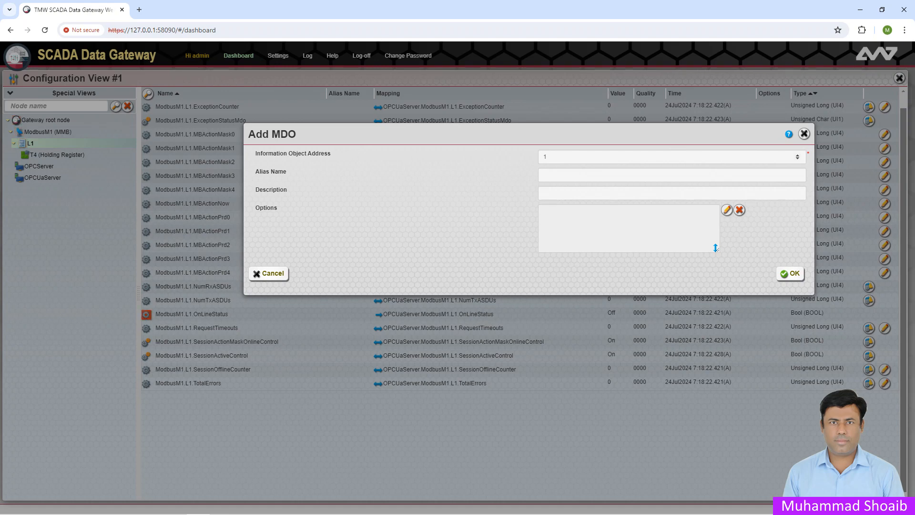
{"action": "key", "text": "Tab"}
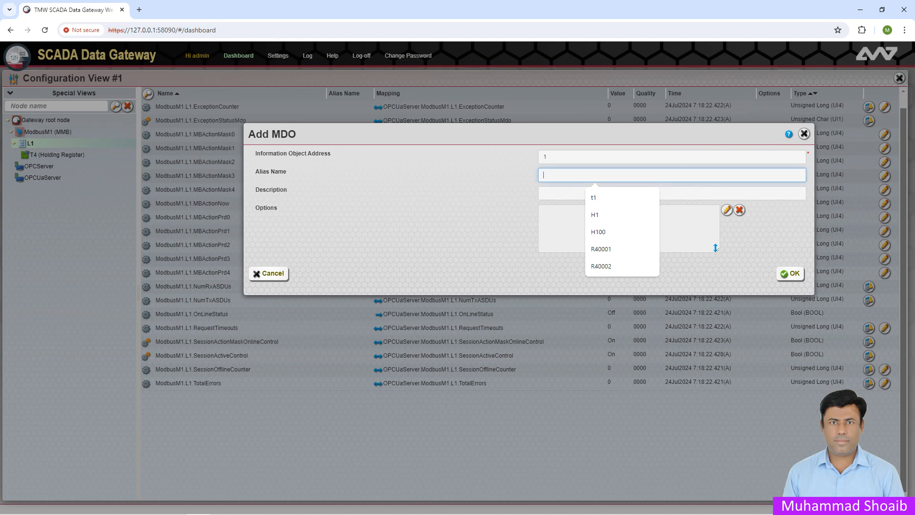
{"action": "left_click", "coordinate": [602, 249]}
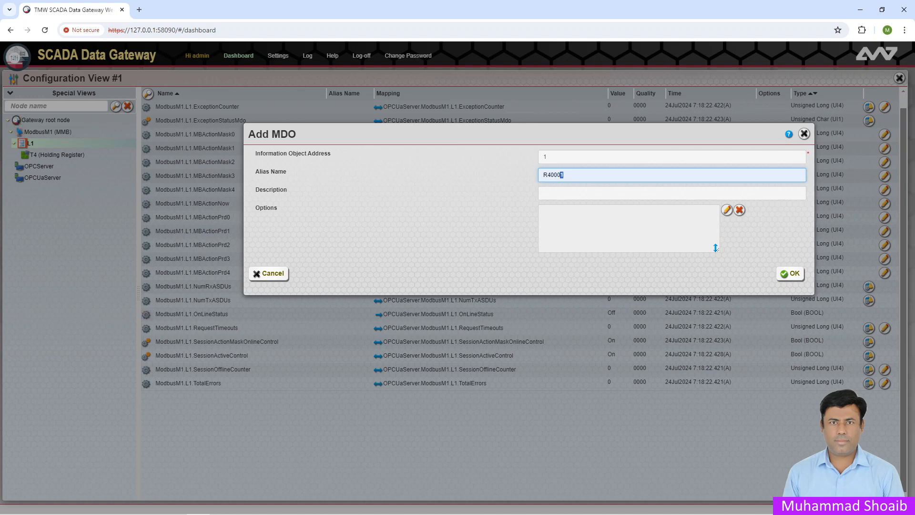
{"action": "type", "text": "2"}
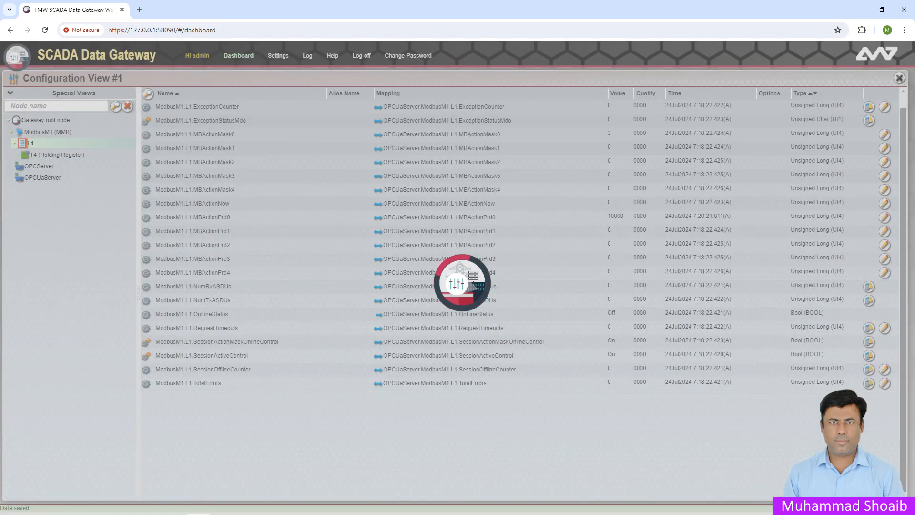
Add a second MDO to T4 (Holding Register) with information object address 2 and alias name R40003.
{"action": "left_click", "coordinate": [57, 155]}
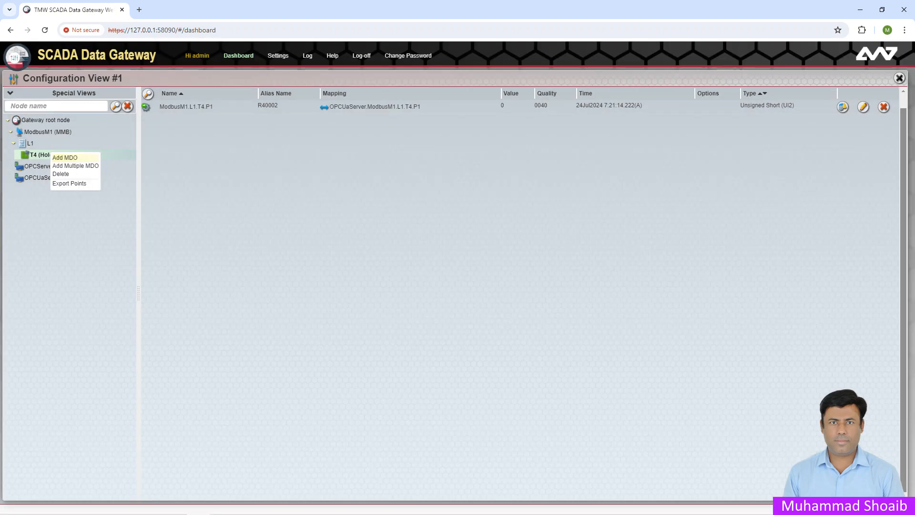
{"action": "left_click", "coordinate": [68, 157]}
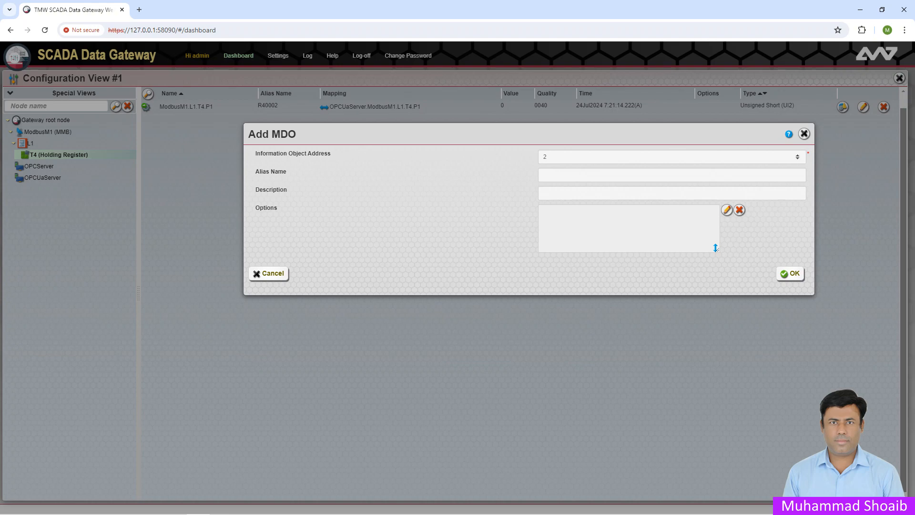
{"action": "left_click", "coordinate": [543, 175]}
{"action": "key", "text": "Up"}
{"action": "key", "text": "Down"}
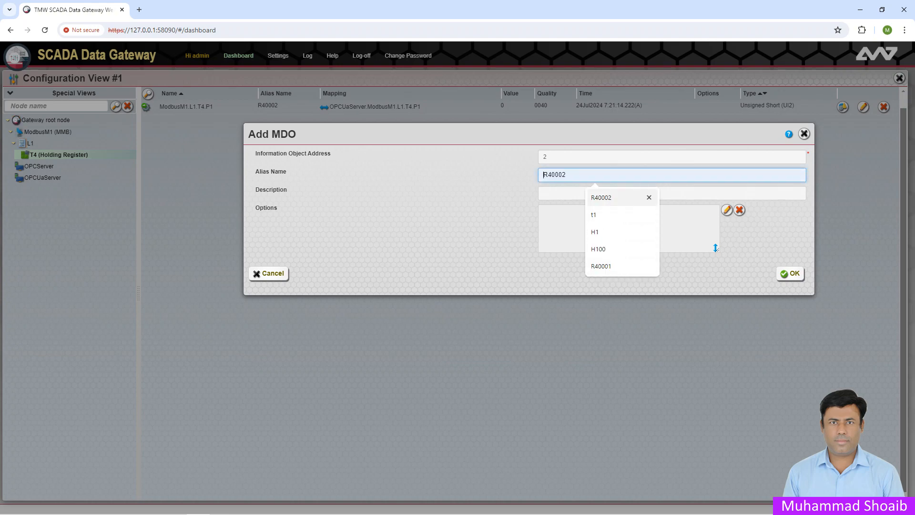
{"action": "key", "text": "Return"}
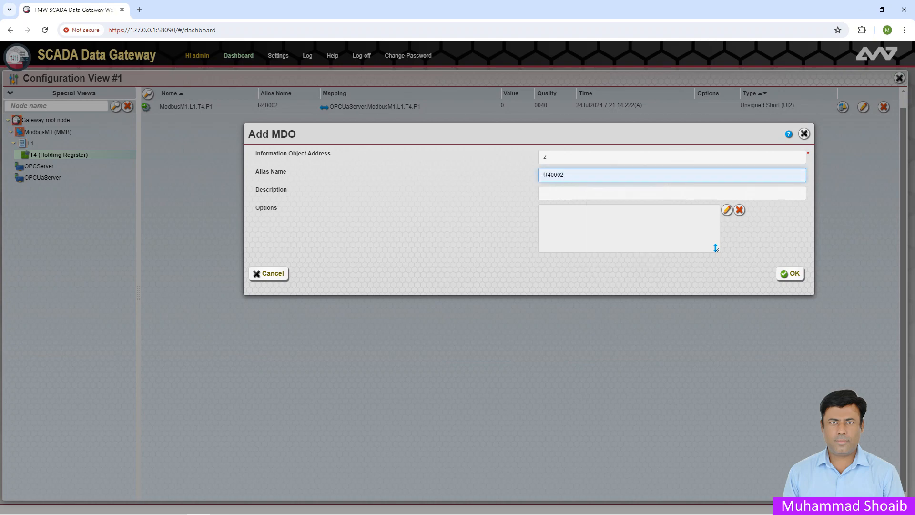
{"action": "key", "text": "BackSpace"}
{"action": "type", "text": "3"}
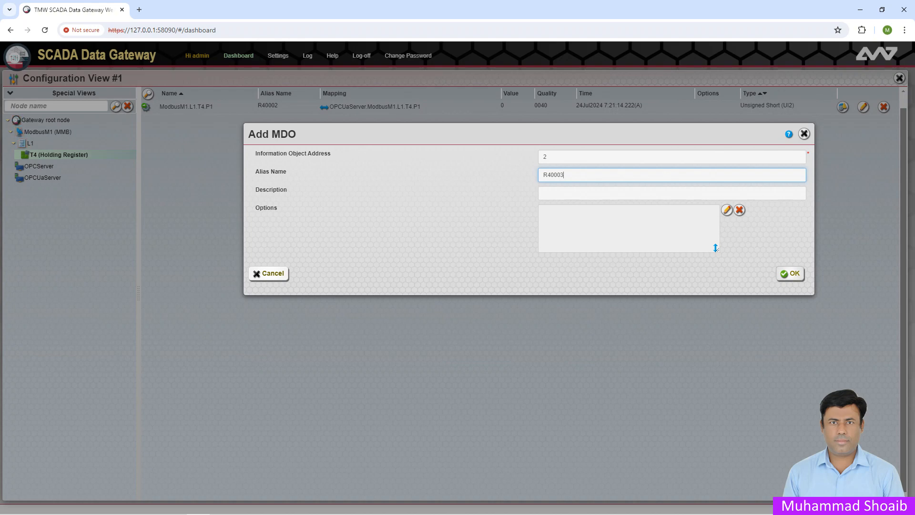
{"action": "key", "text": "Return"}
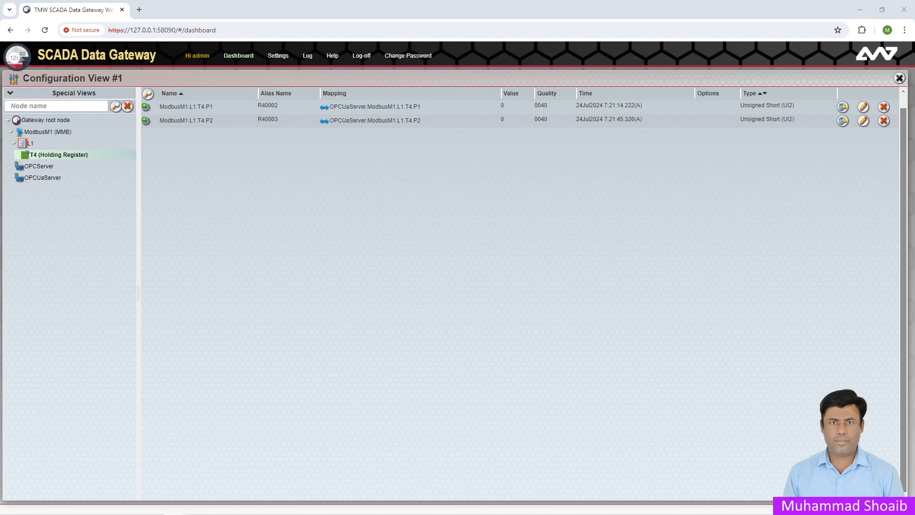
Switch to ModSim32 and create a new holding register simulation for device 1 starting at address 0001.
{"action": "left_click", "coordinate": [221, 505]}
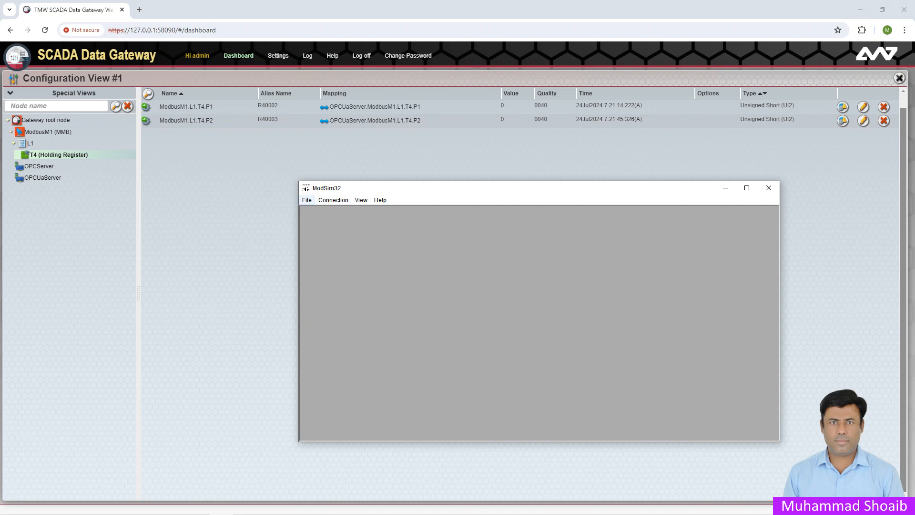
{"action": "left_click", "coordinate": [307, 200]}
{"action": "left_click", "coordinate": [321, 211]}
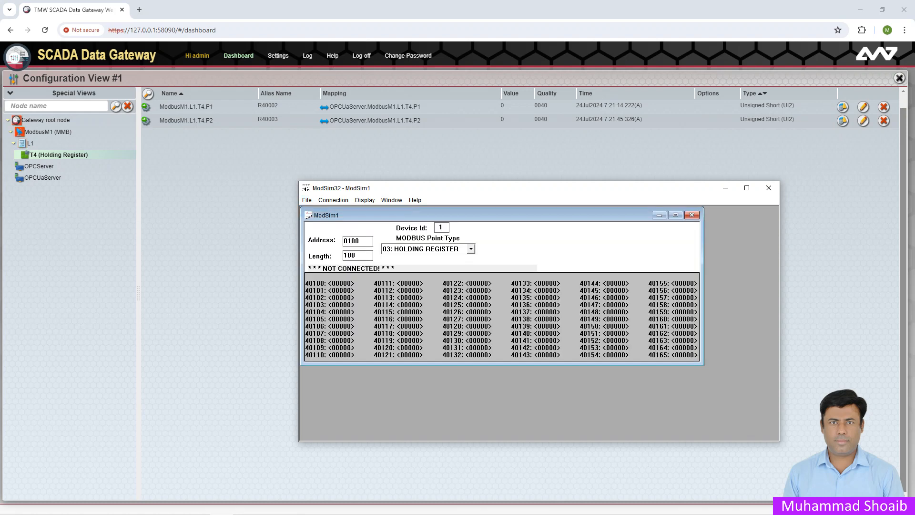
{"action": "double_click", "coordinate": [358, 241]}
{"action": "type", "text": "1"}
Connect the ModSim32 simulation as a Modbus/TCP server.
{"action": "left_click", "coordinate": [333, 200]}
{"action": "mouse_move", "coordinate": [343, 211]}
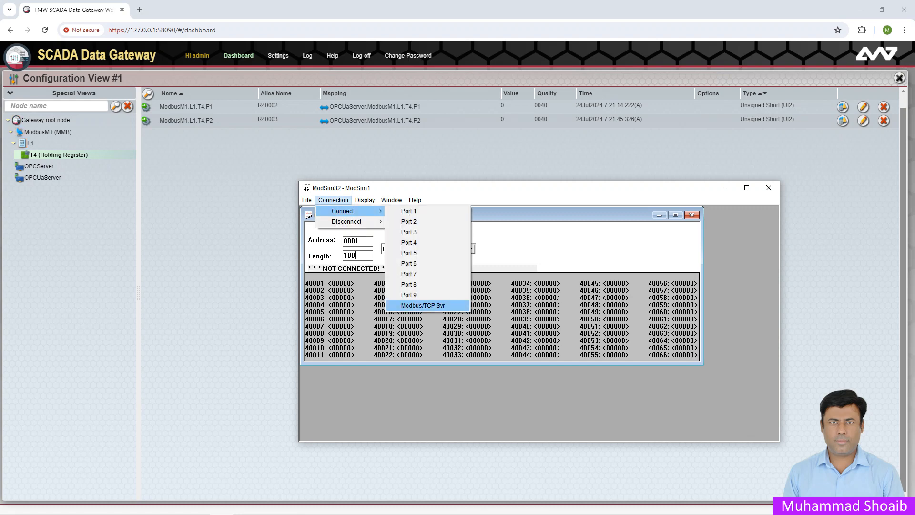
{"action": "left_click", "coordinate": [420, 305]}
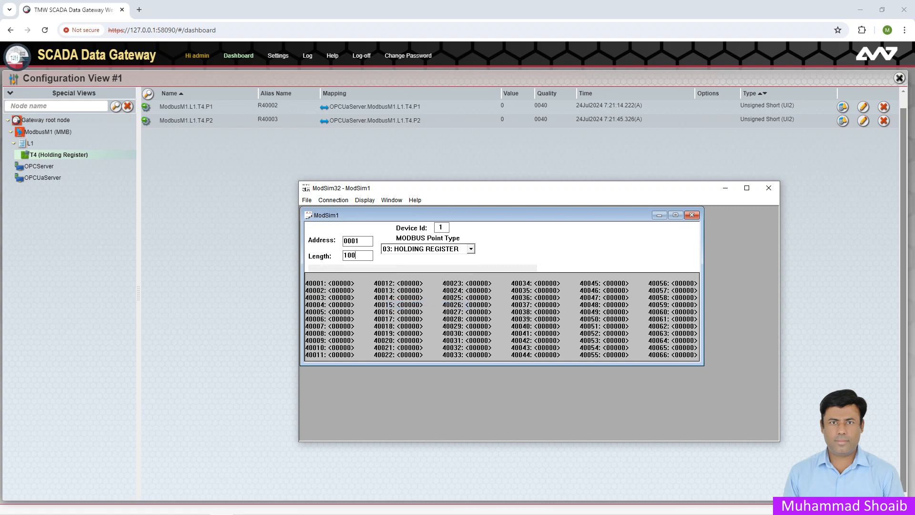
Write the values 14, 15 and 16 to holding registers 40001, 40002 and 40003 respectively.
{"action": "double_click", "coordinate": [341, 283]}
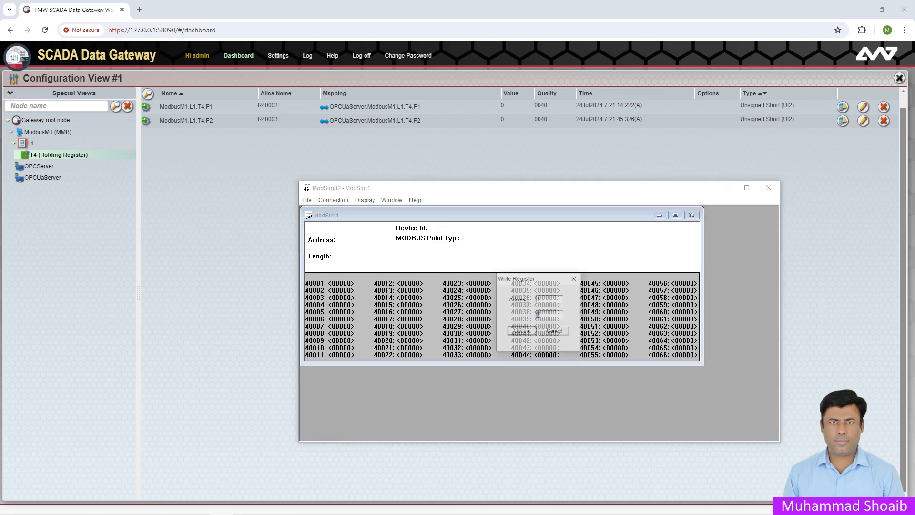
{"action": "type", "text": "1"}
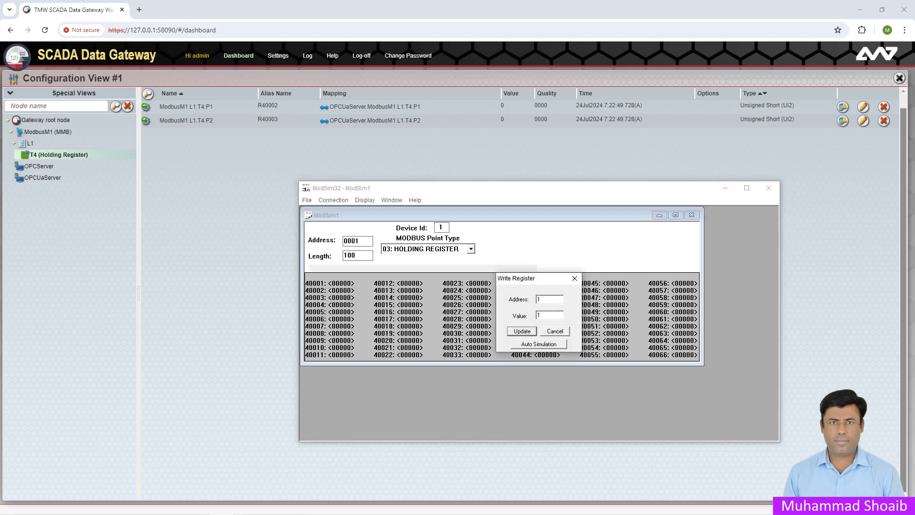
{"action": "type", "text": "4"}
{"action": "key", "text": "Return"}
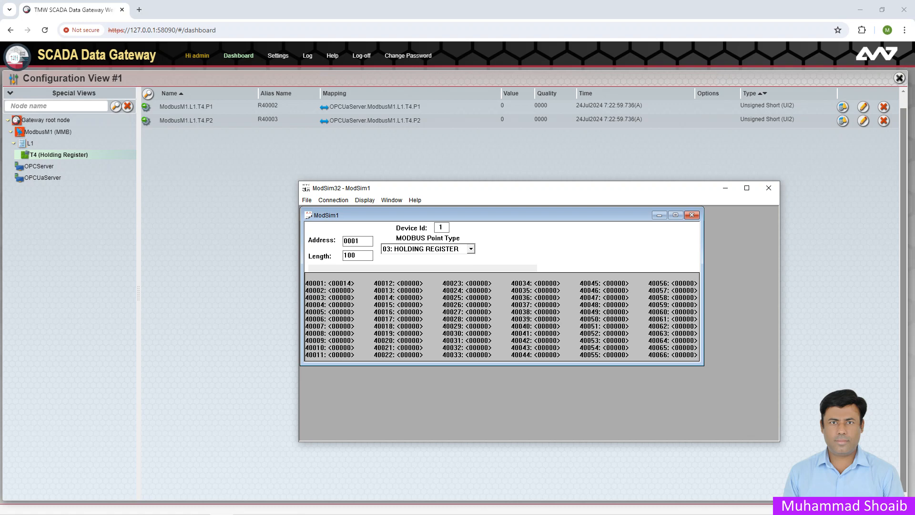
{"action": "double_click", "coordinate": [340, 290]}
{"action": "type", "text": "15"}
{"action": "key", "text": "Return"}
{"action": "double_click", "coordinate": [340, 297]}
{"action": "type", "text": "16"}
{"action": "key", "text": "Return"}
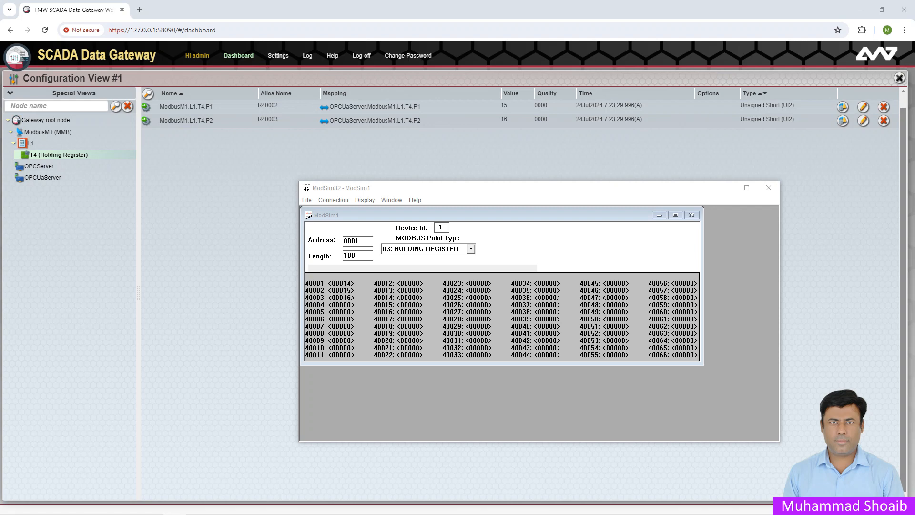
Enable auto simulation on holding register 40003 with an incrementing simulation type.
{"action": "key", "text": "alt+Tab"}
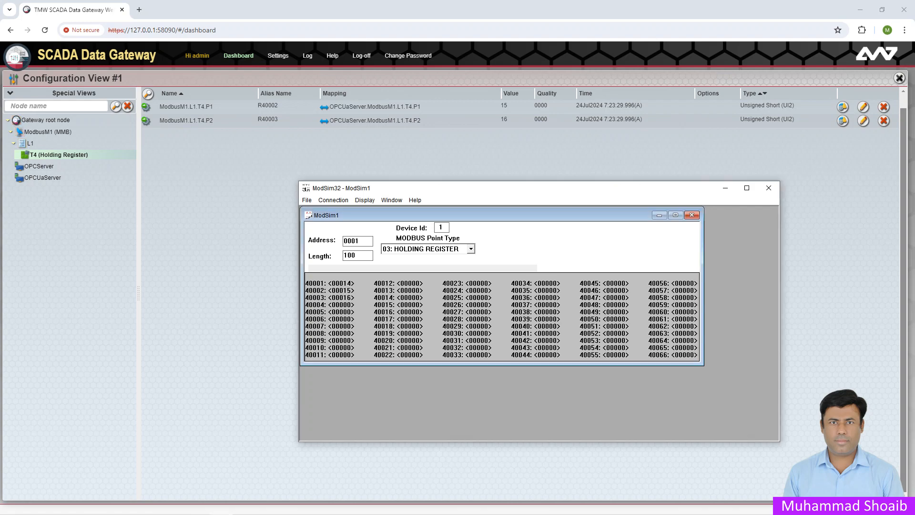
{"action": "double_click", "coordinate": [341, 298]}
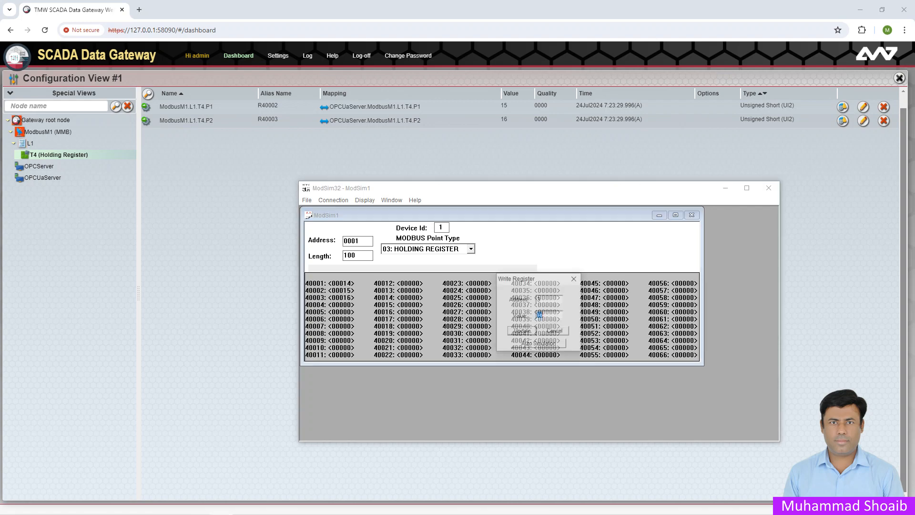
{"action": "left_click", "coordinate": [539, 344]}
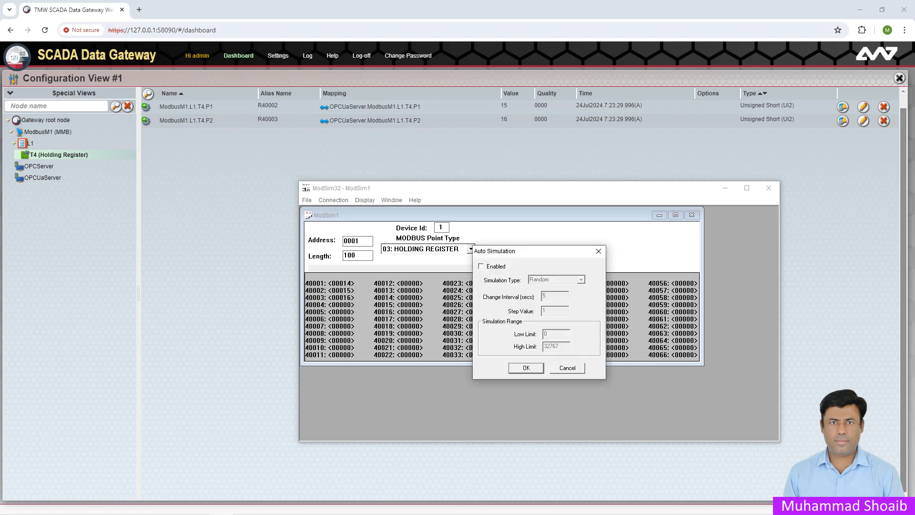
{"action": "left_click", "coordinate": [481, 266]}
{"action": "left_click", "coordinate": [581, 280]}
{"action": "left_click", "coordinate": [543, 291]}
{"action": "key", "text": "Return"}
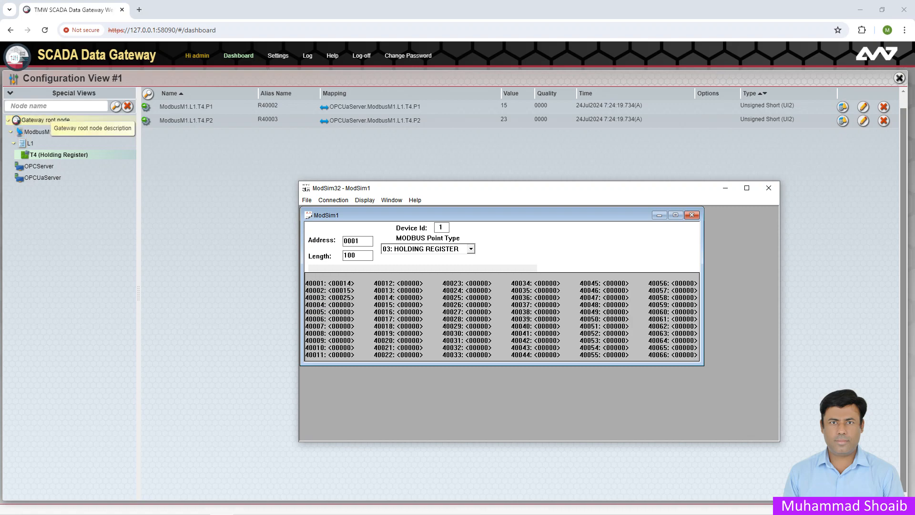
In SCADA Data Gateway, add a TCP channel outstation slave to the gateway root using protocol SDNP, port 20000 and alias name DNPS1.
{"action": "right_click", "coordinate": [45, 120]}
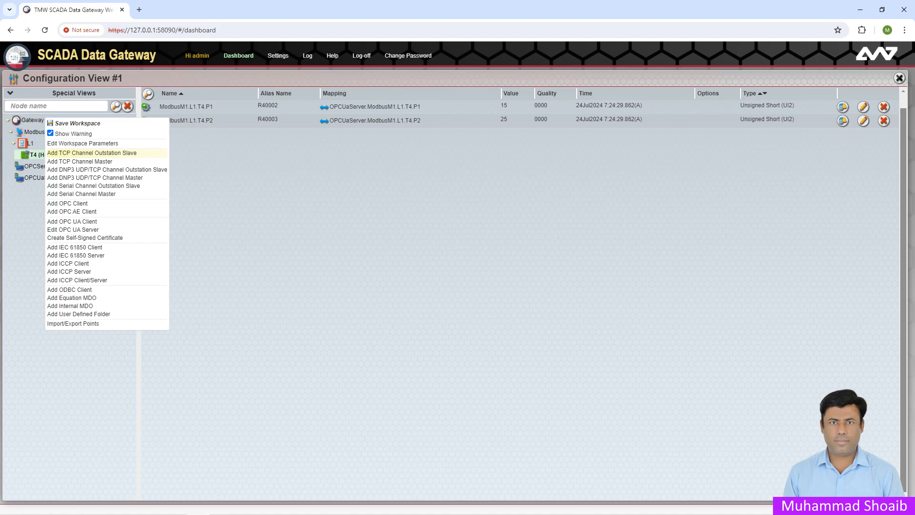
{"action": "left_click", "coordinate": [92, 153]}
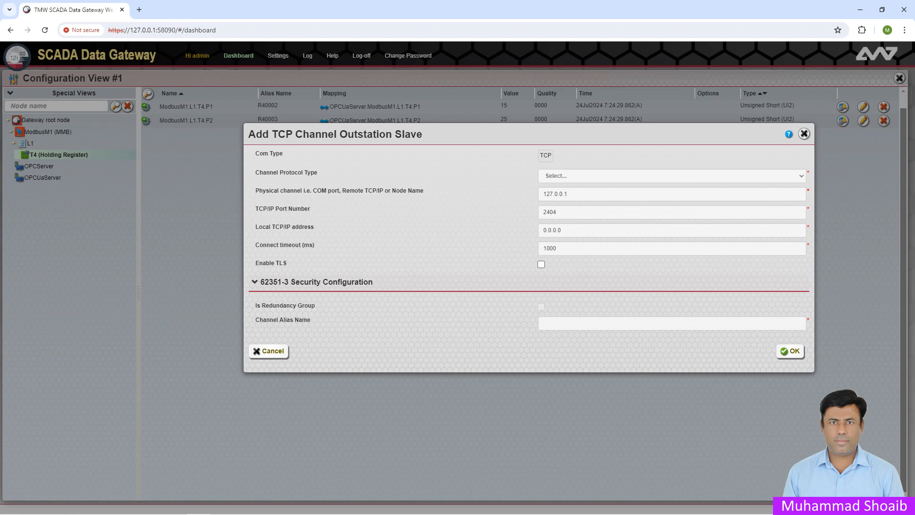
{"action": "left_click", "coordinate": [671, 176]}
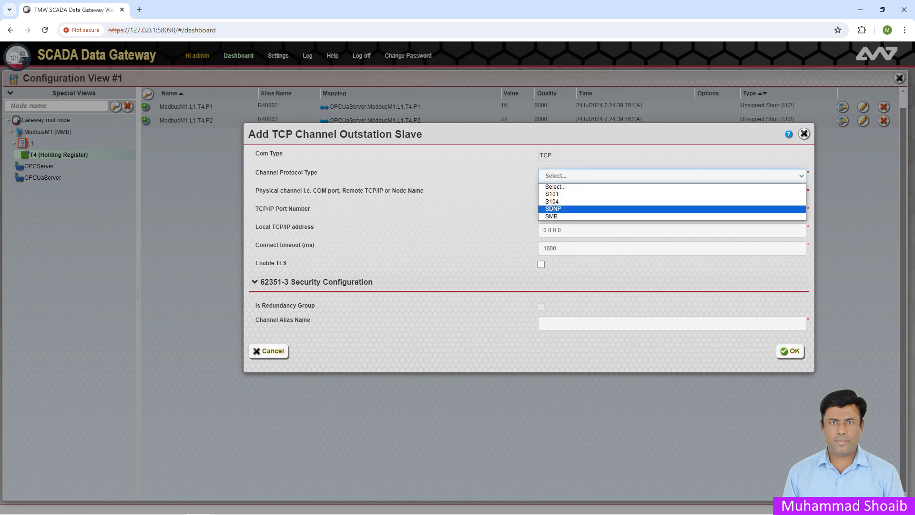
{"action": "left_click", "coordinate": [553, 208]}
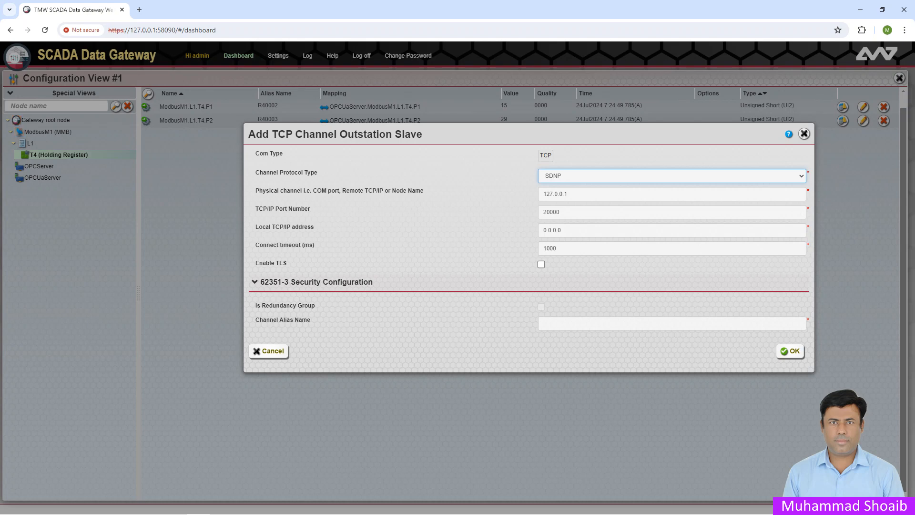
{"action": "left_click", "coordinate": [594, 323]}
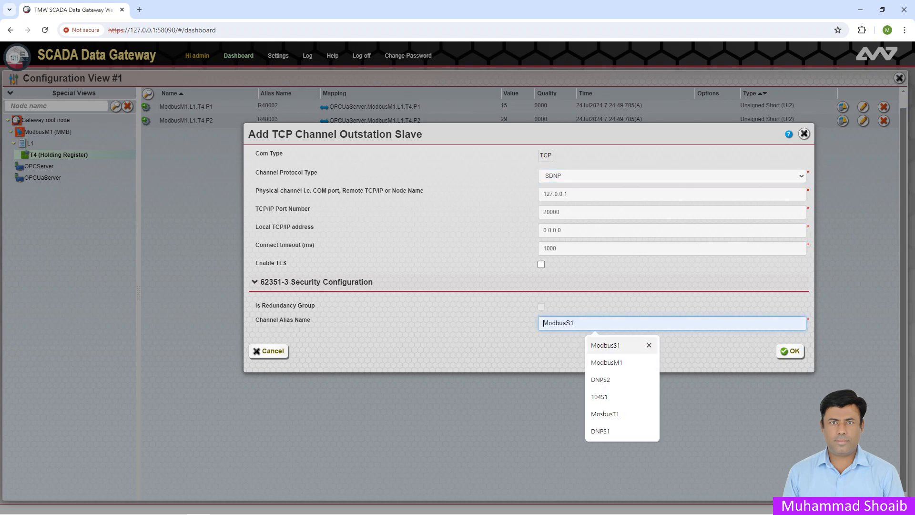
{"action": "key", "text": "Down"}
{"action": "key", "text": "Down"}
{"action": "key", "text": "Return"}
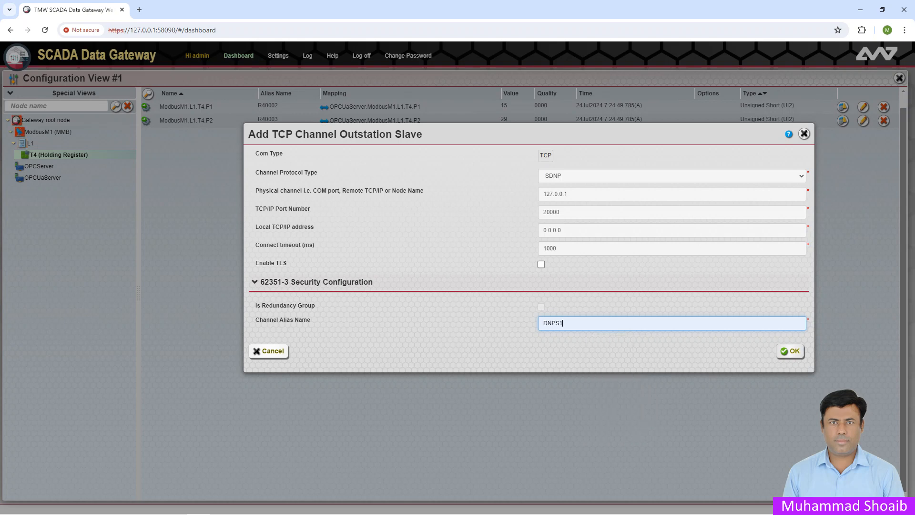
{"action": "key", "text": "Return"}
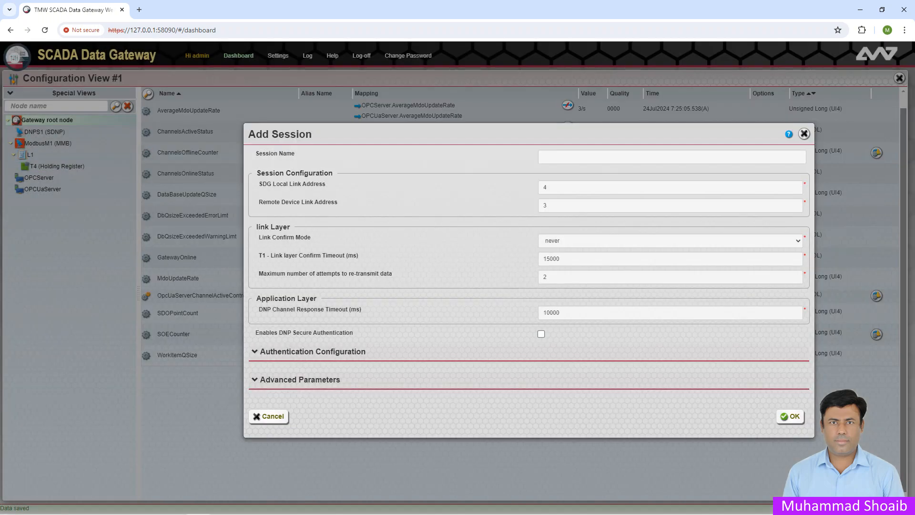
Add a session named S1 to DNPS1, reviewing its authentication and advanced parameters and keeping the defaults.
{"action": "left_click", "coordinate": [596, 156]}
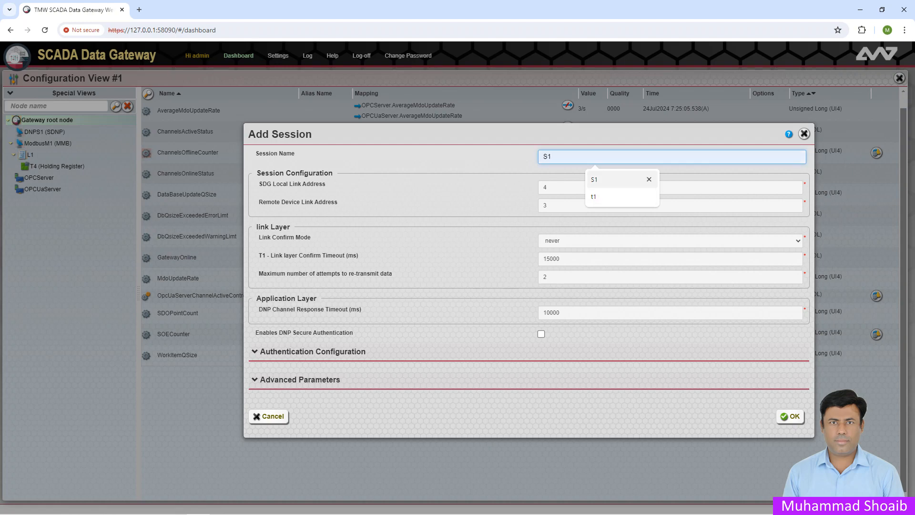
{"action": "left_click", "coordinate": [602, 182]}
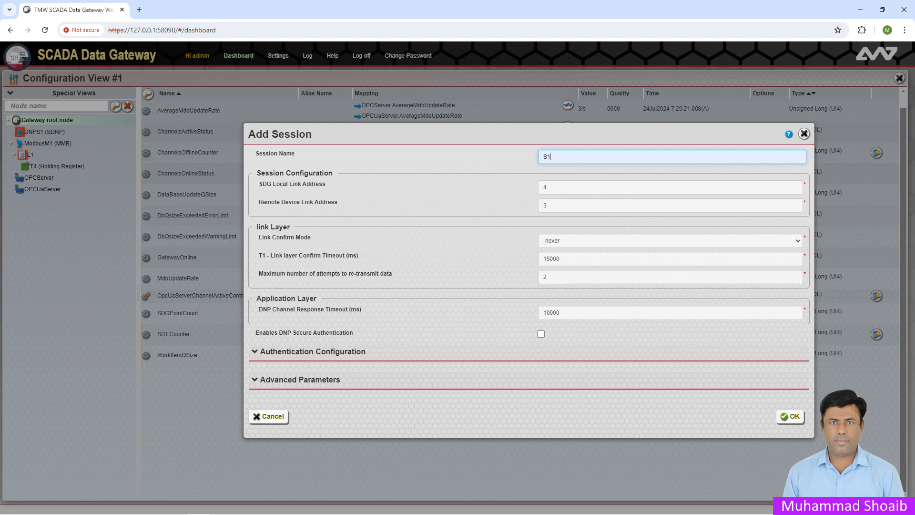
{"action": "left_click", "coordinate": [312, 352]}
{"action": "scroll", "coordinate": [526, 305], "scroll_direction": "down", "scroll_amount": 4}
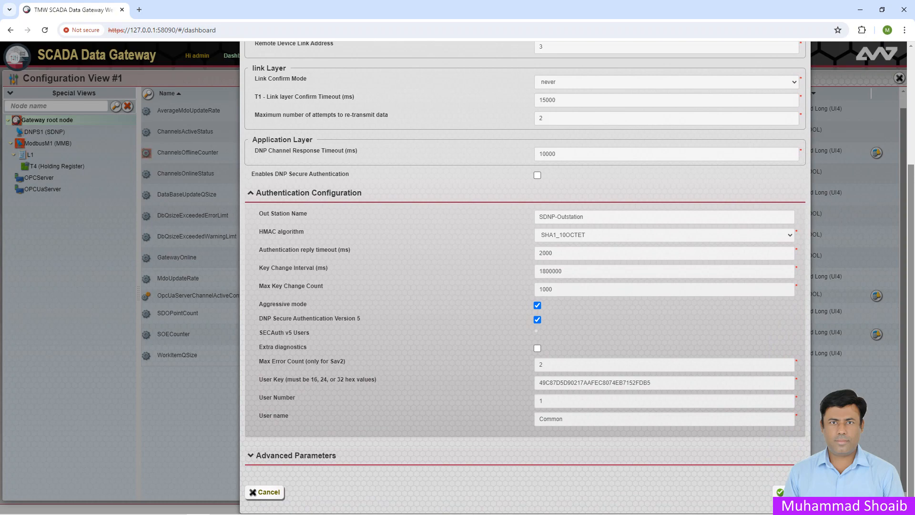
{"action": "left_click", "coordinate": [295, 455]}
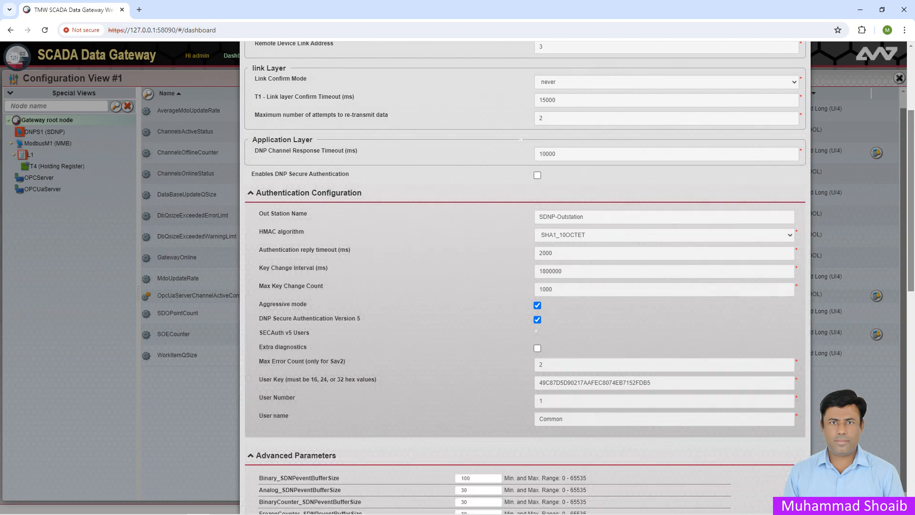
{"action": "scroll", "coordinate": [524, 381], "scroll_direction": "down", "scroll_amount": 5}
{"action": "scroll", "coordinate": [477, 429], "scroll_direction": "down", "scroll_amount": 2}
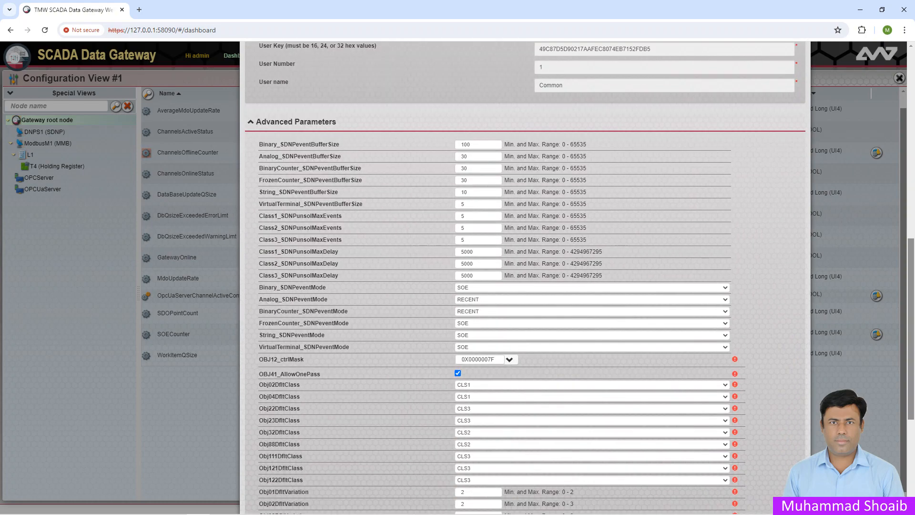
{"action": "scroll", "coordinate": [477, 429], "scroll_direction": "down", "scroll_amount": 5}
{"action": "scroll", "coordinate": [524, 272], "scroll_direction": "down", "scroll_amount": 1}
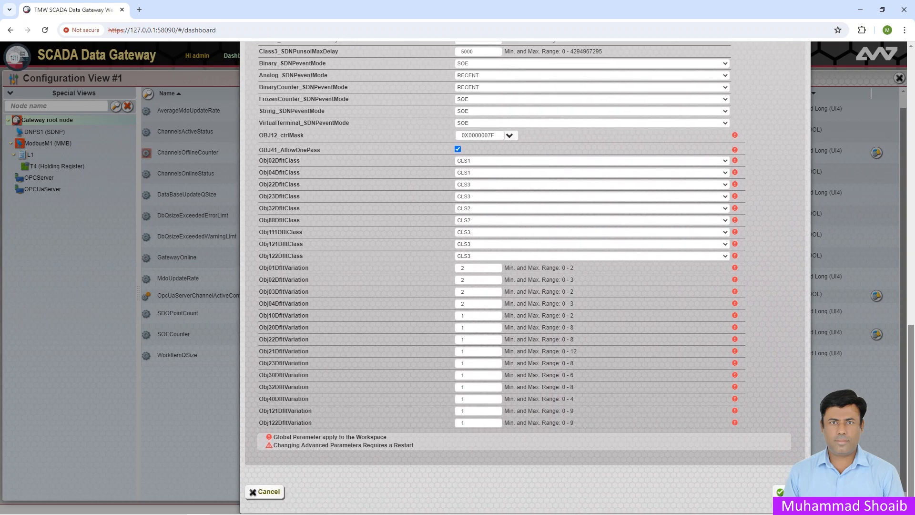
{"action": "left_click", "coordinate": [788, 491]}
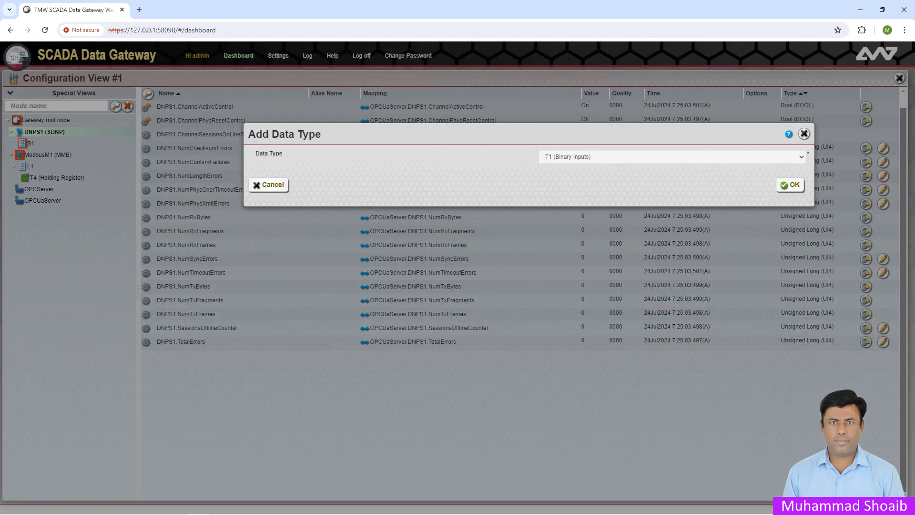
Add the T30 (Analog Inputs) data type to session S1 and view its points.
{"action": "left_click", "coordinate": [672, 157]}
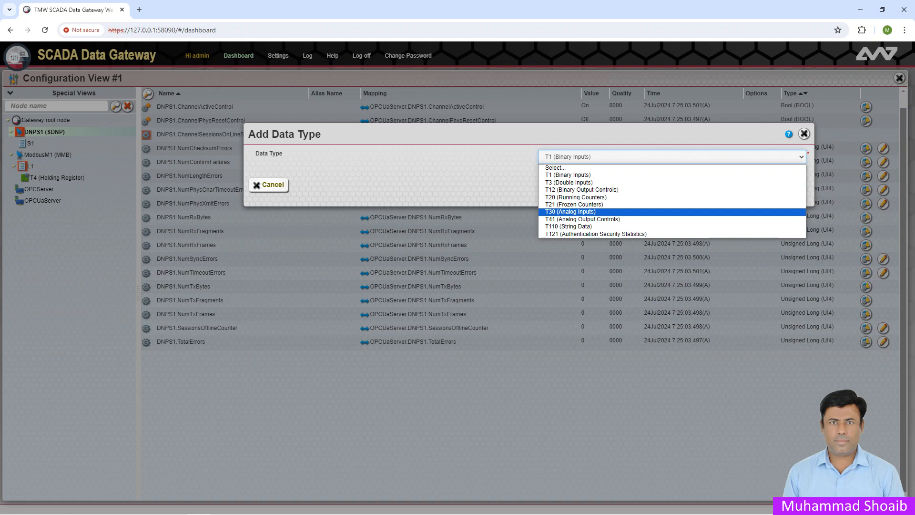
{"action": "left_click", "coordinate": [570, 211]}
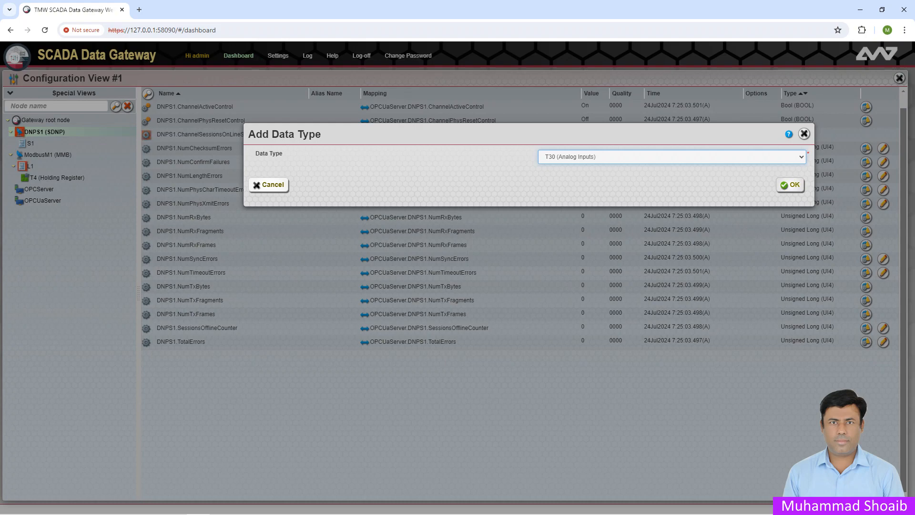
{"action": "left_click", "coordinate": [790, 185]}
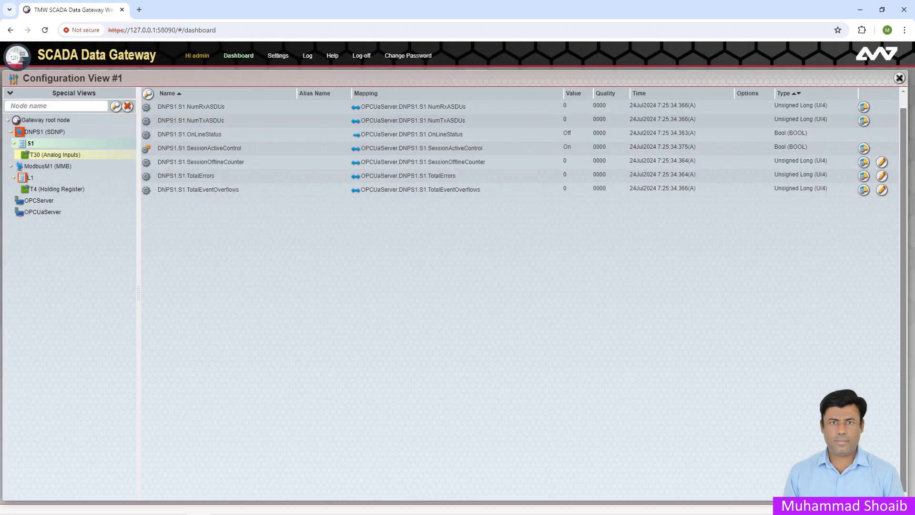
{"action": "left_click", "coordinate": [55, 155]}
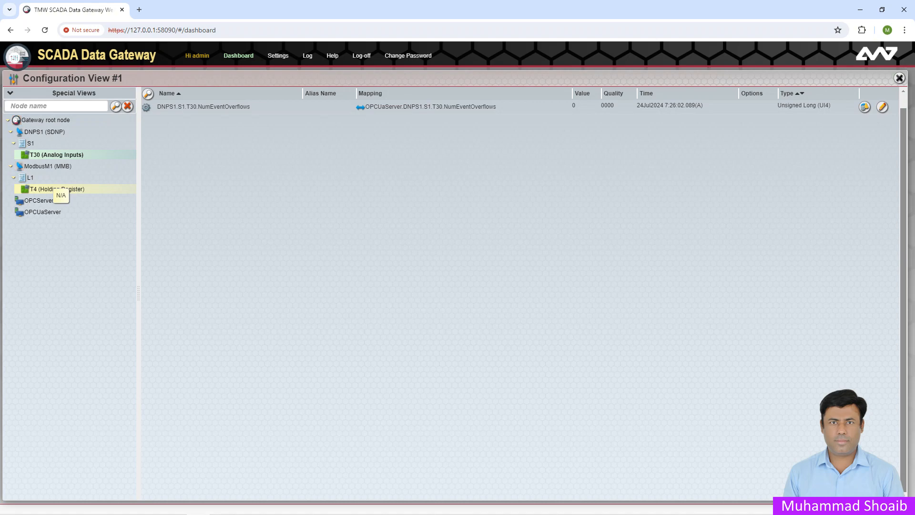
Map the Modbus point ModbusM1.L1.T4.P1 to DNPS1.S1.T30 with information object address 1.
{"action": "left_click", "coordinate": [56, 188]}
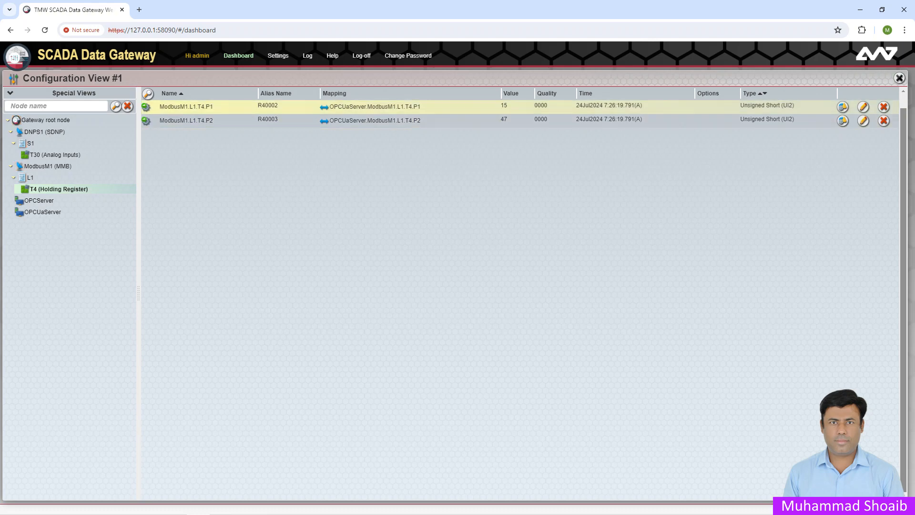
{"action": "left_click_drag", "start_coordinate": [162, 107], "coordinate": [67, 156]}
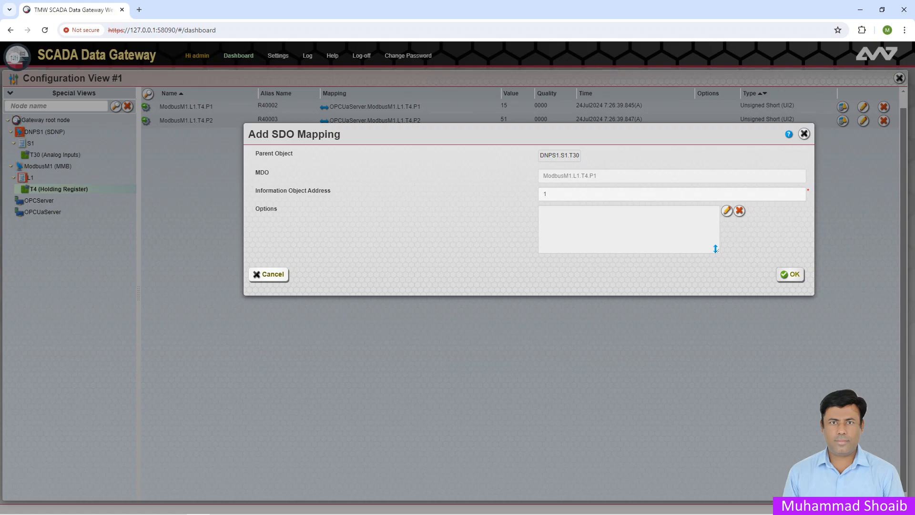
{"action": "left_click", "coordinate": [790, 275]}
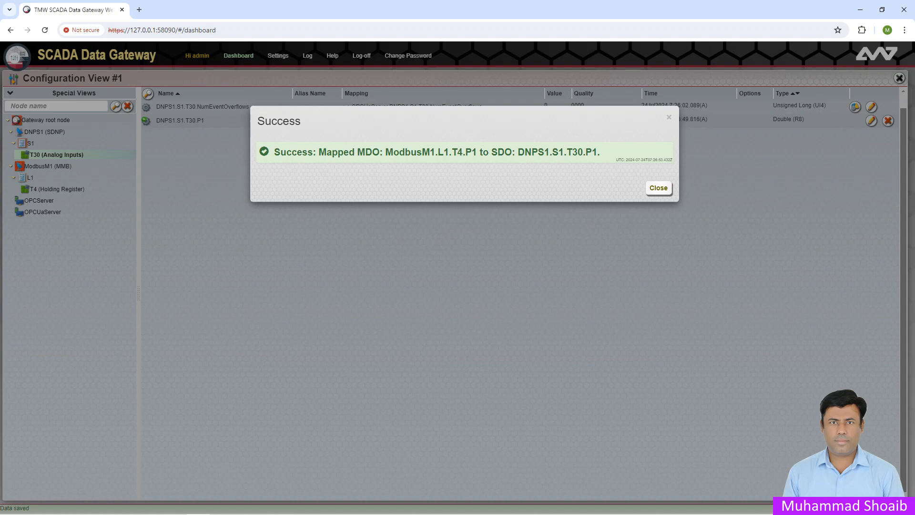
{"action": "left_click_drag", "start_coordinate": [318, 153], "coordinate": [365, 152]}
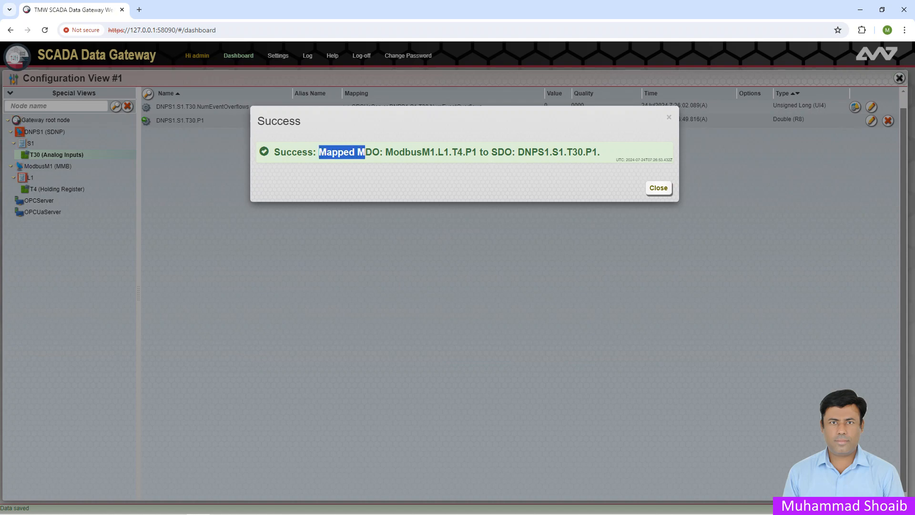
{"action": "left_click", "coordinate": [366, 152]}
{"action": "left_click_drag", "start_coordinate": [358, 152], "coordinate": [380, 152]}
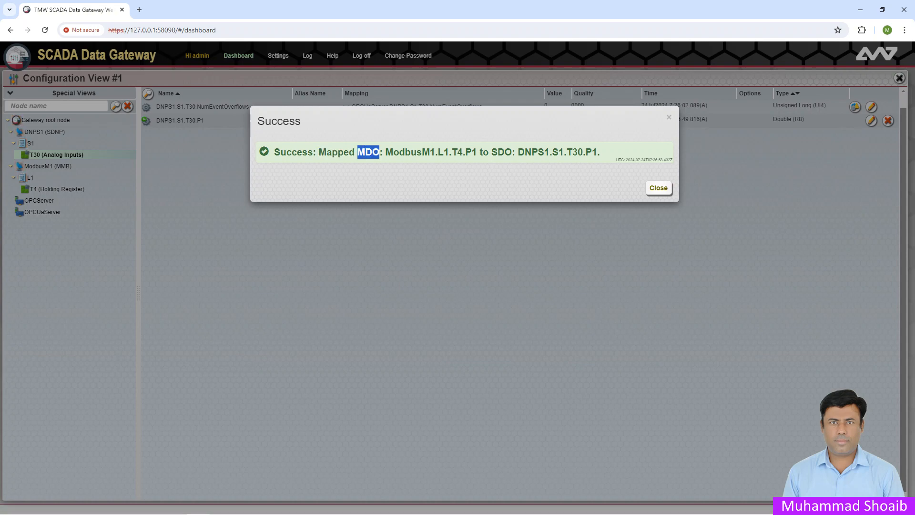
{"action": "left_click_drag", "start_coordinate": [492, 152], "coordinate": [512, 152]}
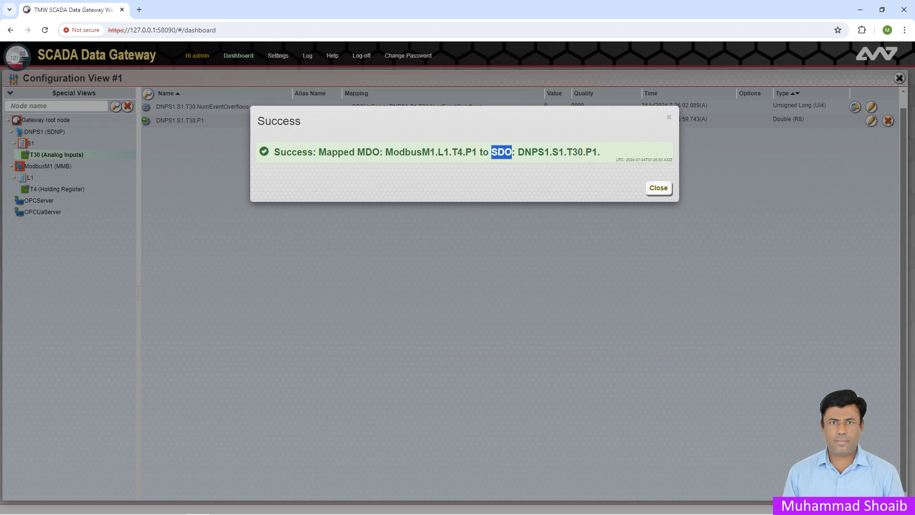
{"action": "left_click_drag", "start_coordinate": [384, 152], "coordinate": [597, 153]}
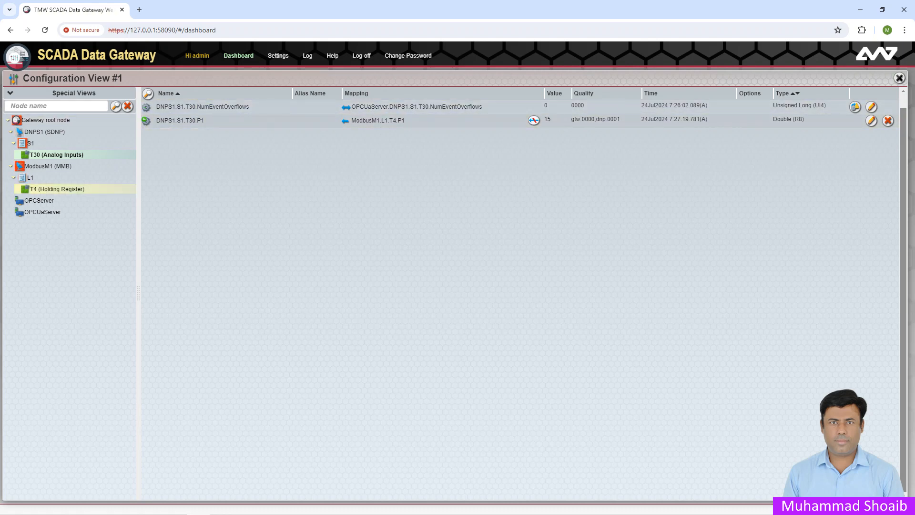
Map the Modbus point ModbusM1.L1.T4.P2 to DNPS1.S1.T30 with information object address 7.
{"action": "left_click", "coordinate": [57, 189]}
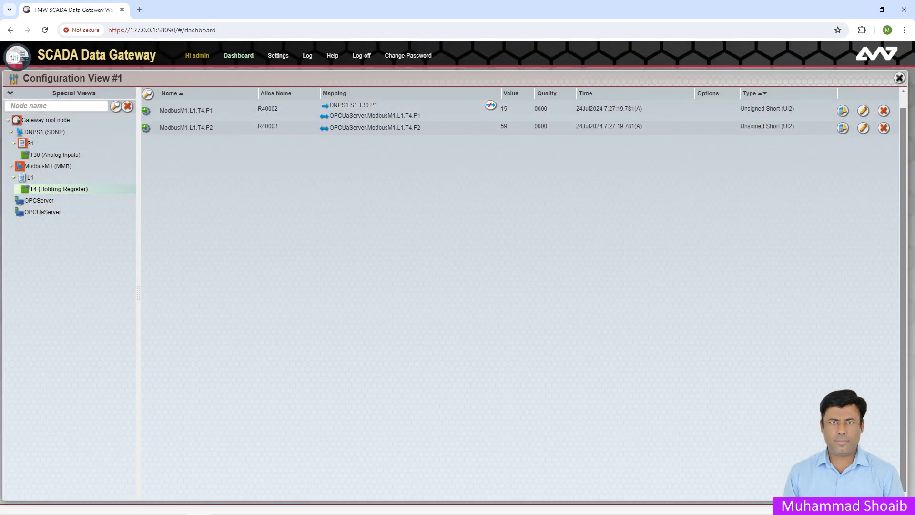
{"action": "left_click_drag", "start_coordinate": [186, 127], "coordinate": [54, 155]}
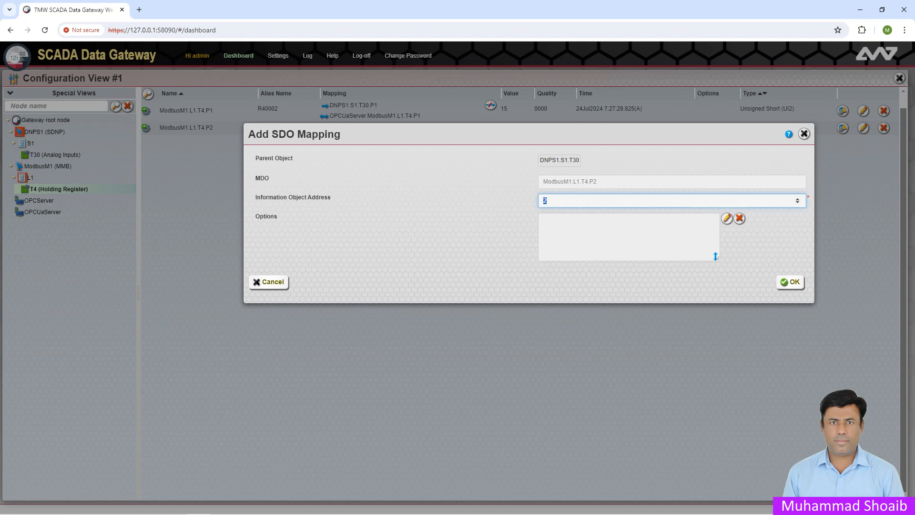
{"action": "type", "text": "7"}
{"action": "left_click", "coordinate": [790, 282]}
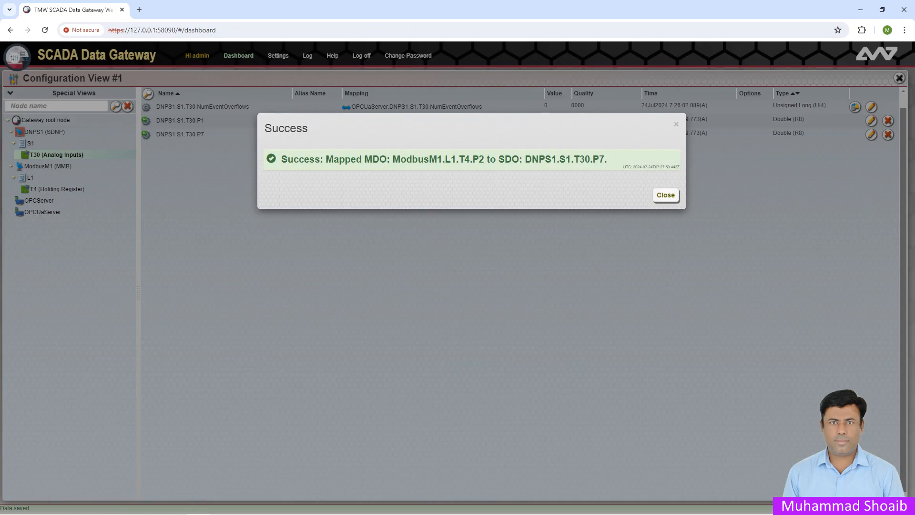
{"action": "left_click_drag", "start_coordinate": [326, 160], "coordinate": [386, 160]}
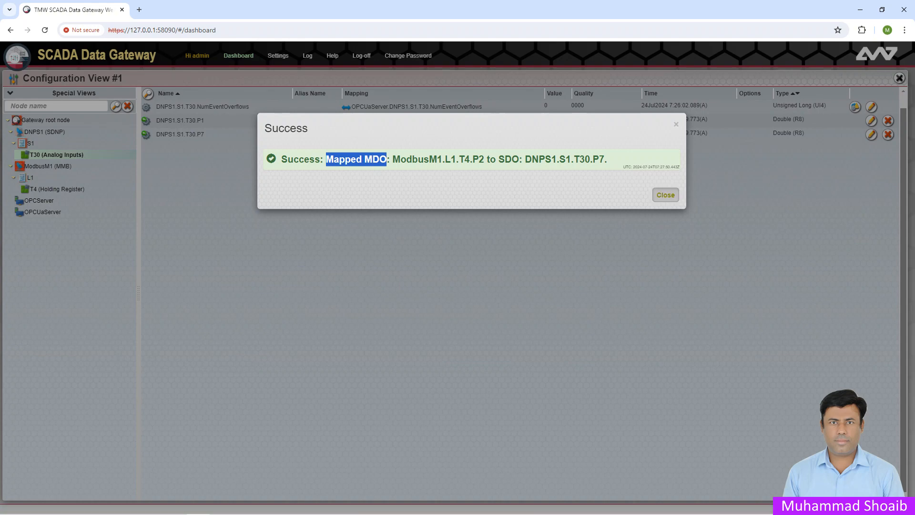
{"action": "left_click", "coordinate": [666, 195]}
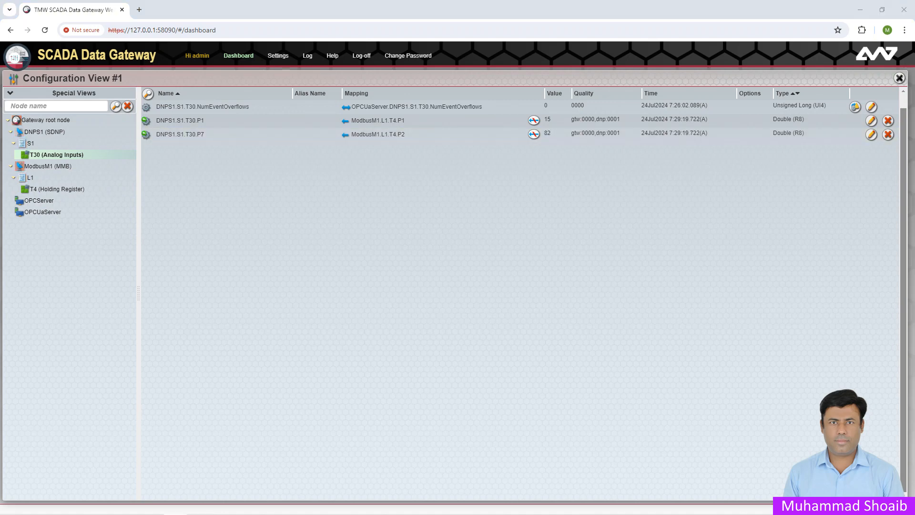
Switch to Axon Test and review the IP address and port of the project's TCP connection.
{"action": "mouse_move", "coordinate": [244, 509]}
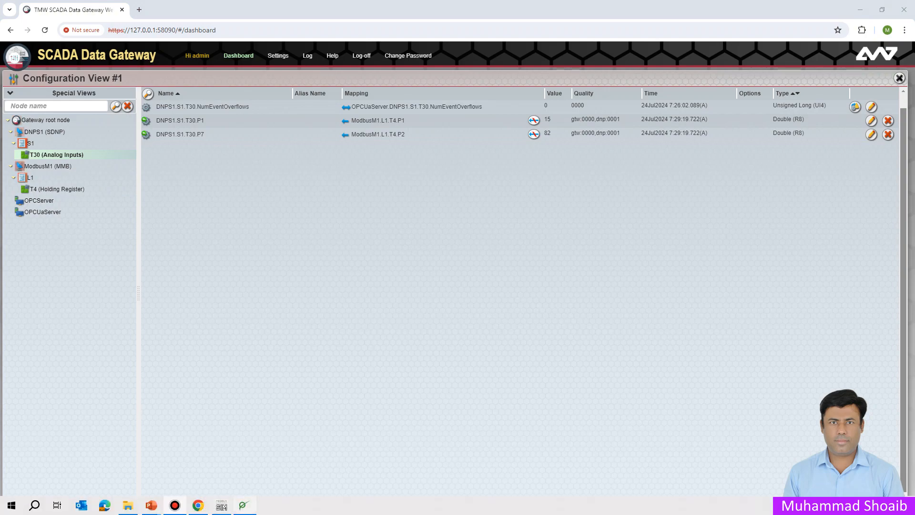
{"action": "left_click", "coordinate": [244, 506]}
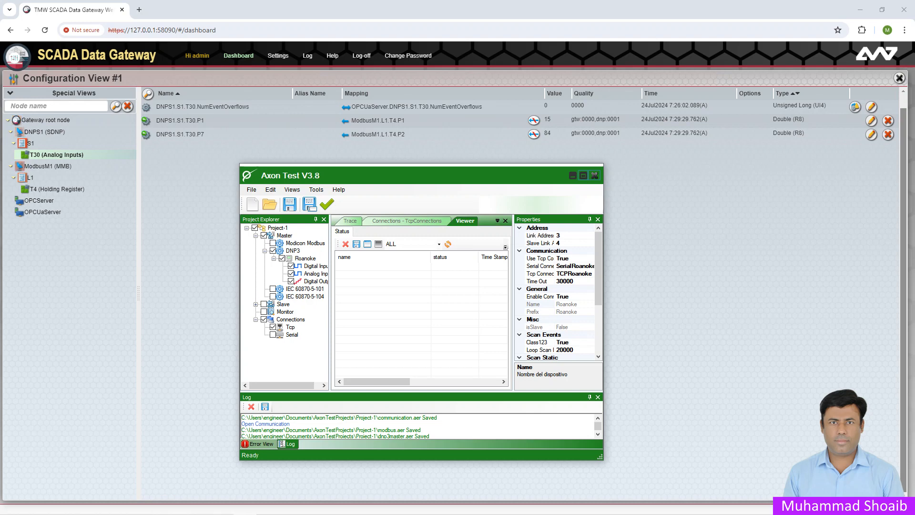
{"action": "left_click_drag", "start_coordinate": [390, 175], "coordinate": [395, 145]}
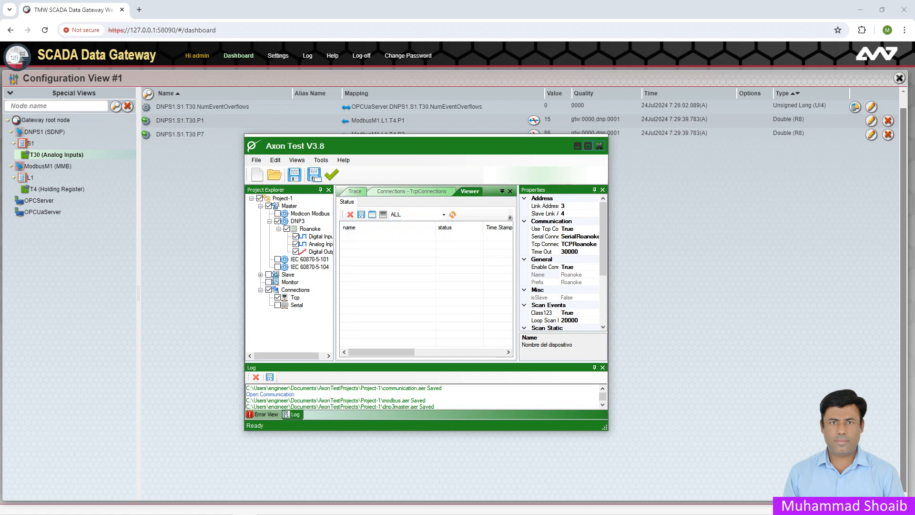
{"action": "left_click", "coordinate": [295, 297]}
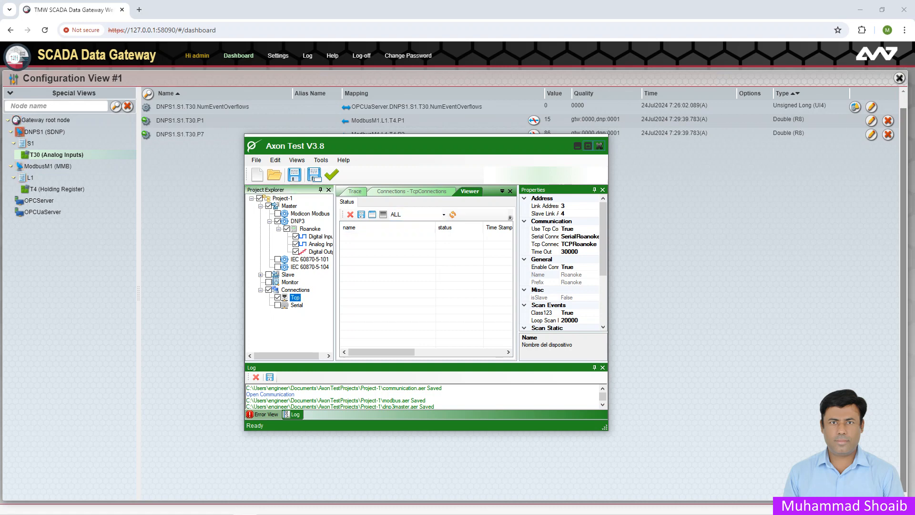
{"action": "double_click", "coordinate": [295, 297]}
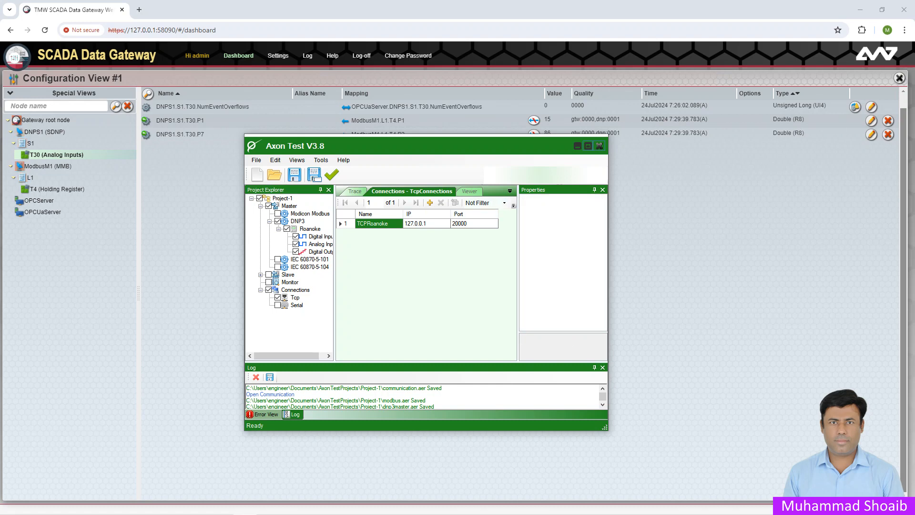
Run the Roanoke DNP3 master device with the point status viewer open, and clear the log.
{"action": "left_click", "coordinate": [469, 191]}
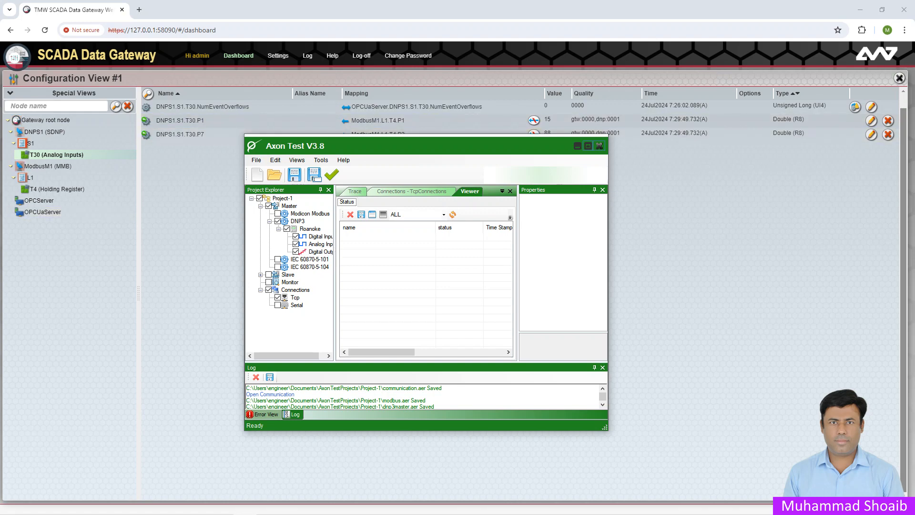
{"action": "right_click", "coordinate": [307, 229]}
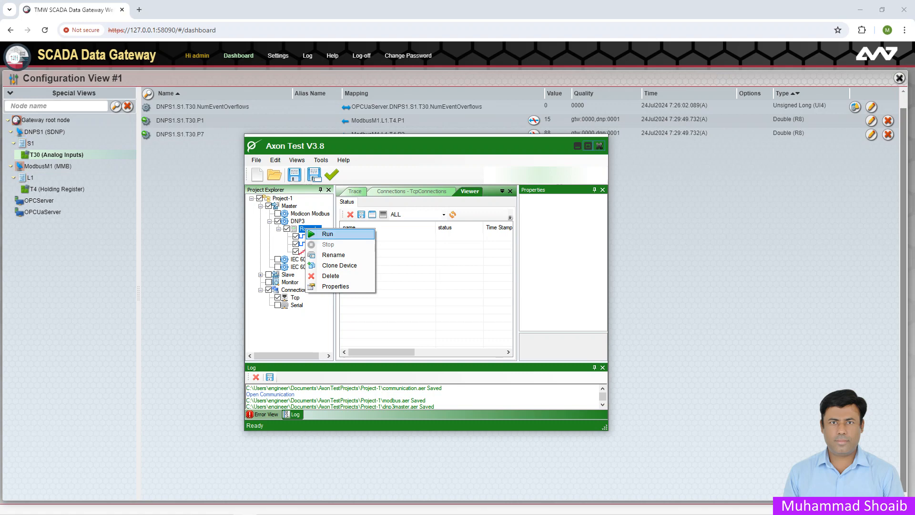
{"action": "left_click", "coordinate": [327, 233]}
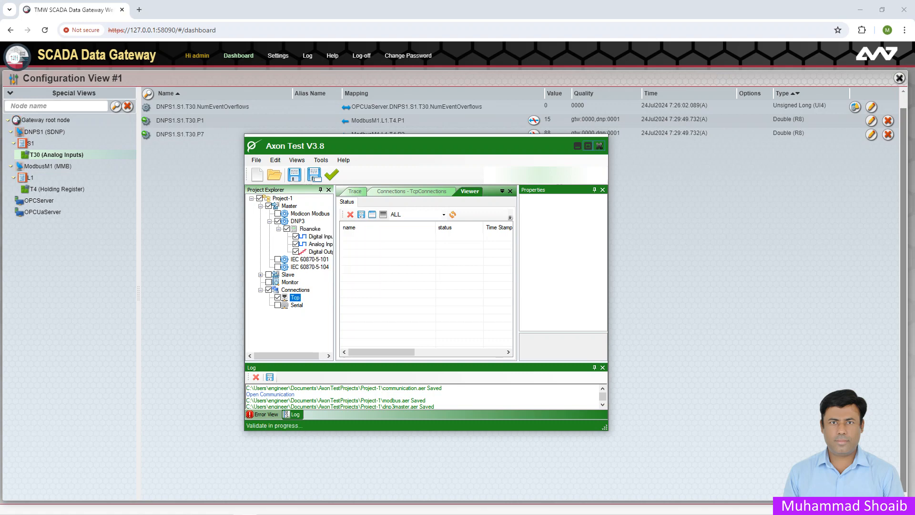
{"action": "left_click", "coordinate": [256, 376]}
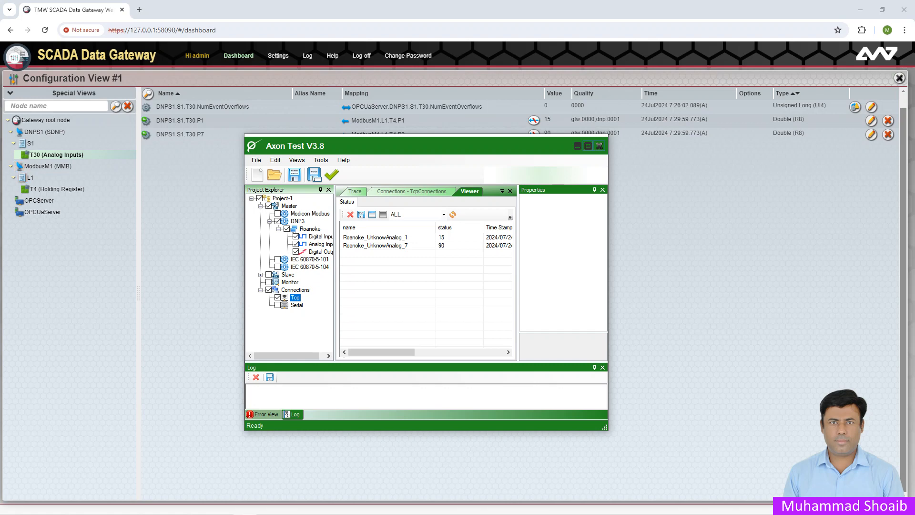
Bring up ModSim32 and arrange it beside Axon Test to compare the holding registers with the gateway and DNP3 master values.
{"action": "left_click_drag", "start_coordinate": [443, 146], "coordinate": [689, 170]}
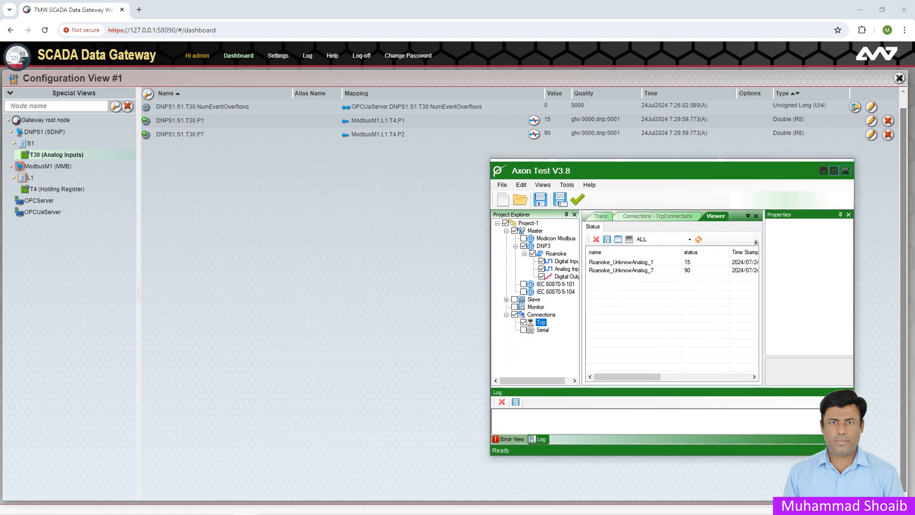
{"action": "left_click", "coordinate": [222, 505]}
{"action": "left_click_drag", "start_coordinate": [477, 188], "coordinate": [188, 232]}
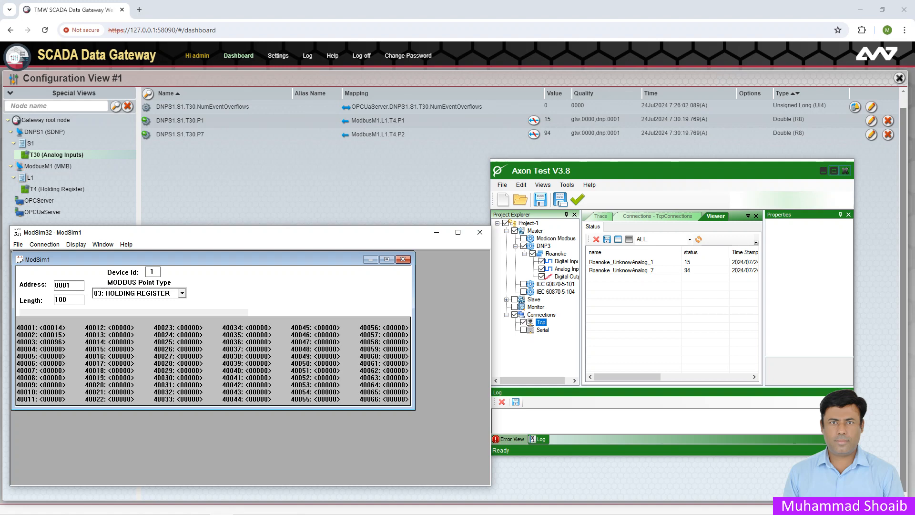
{"action": "left_click_drag", "start_coordinate": [686, 171], "coordinate": [692, 170]}
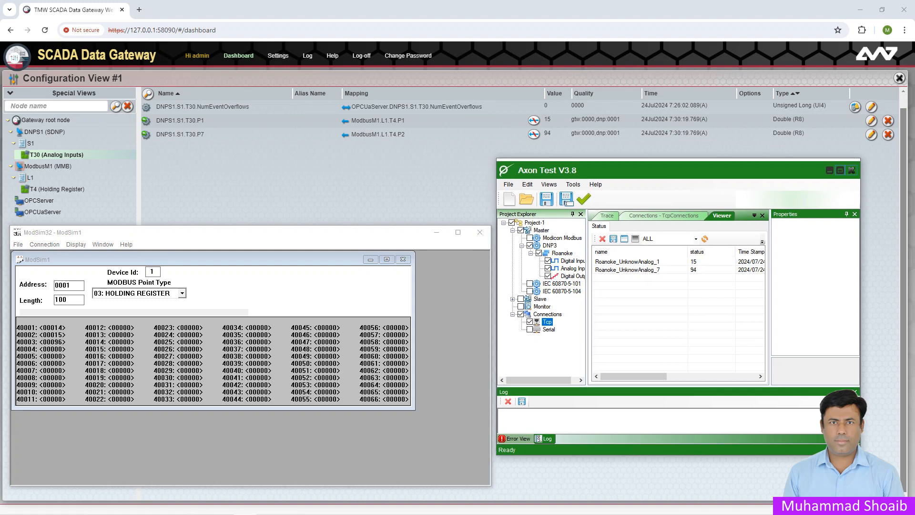